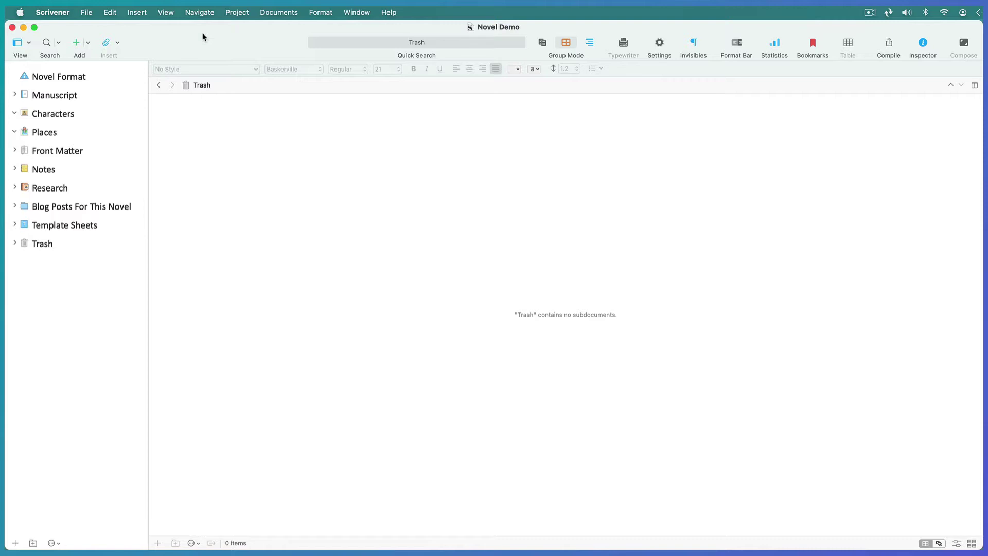
Start a new project from the Quick Start Blogging template and save it as 'Blog Demo'.
left_click(86, 14)
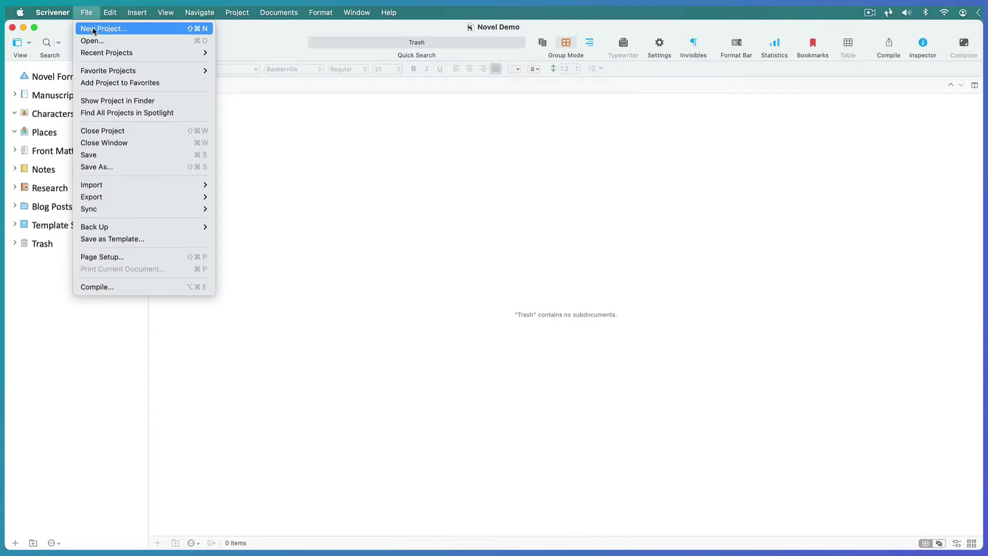
left_click(93, 30)
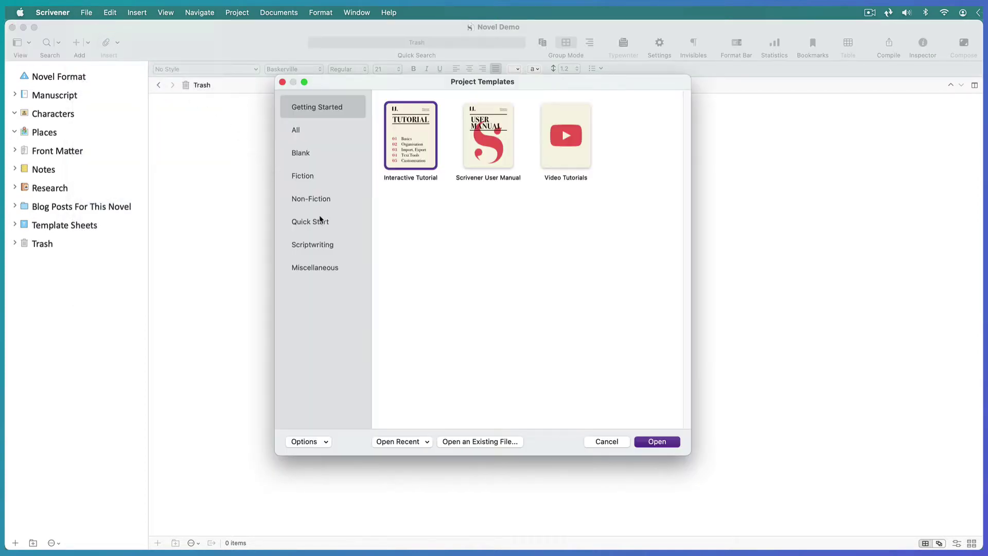
left_click(320, 221)
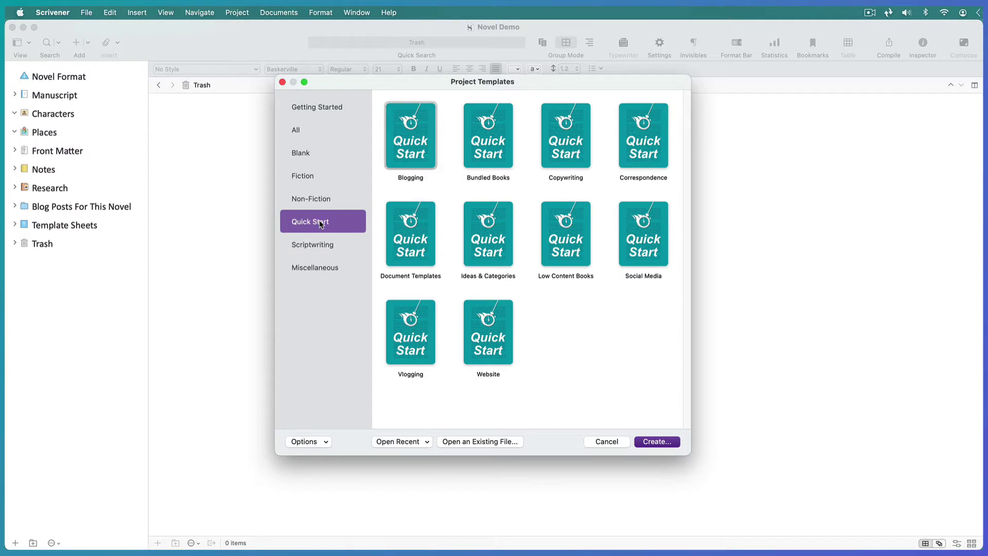
left_click(406, 137)
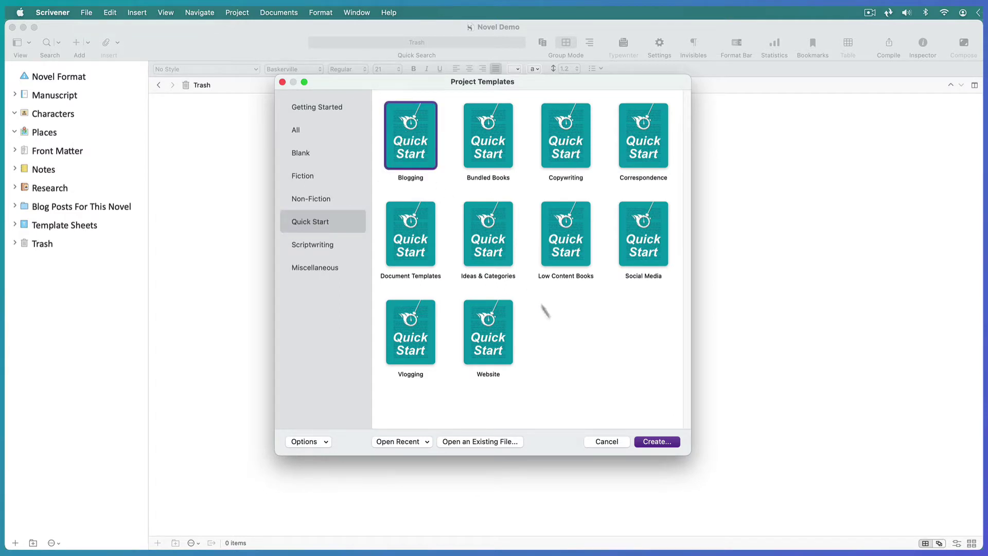
left_click(656, 441)
type("Blog Demo.scriv")
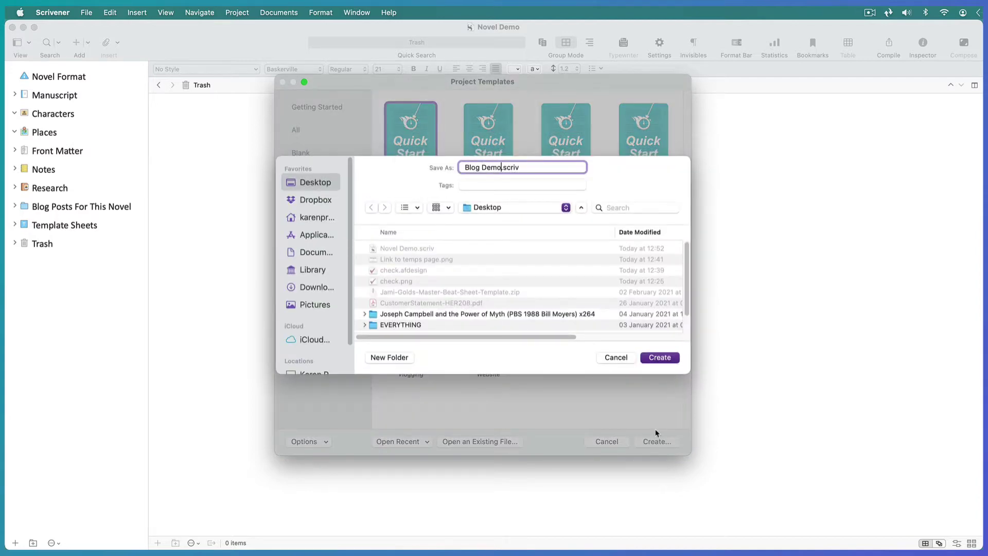
left_click(661, 357)
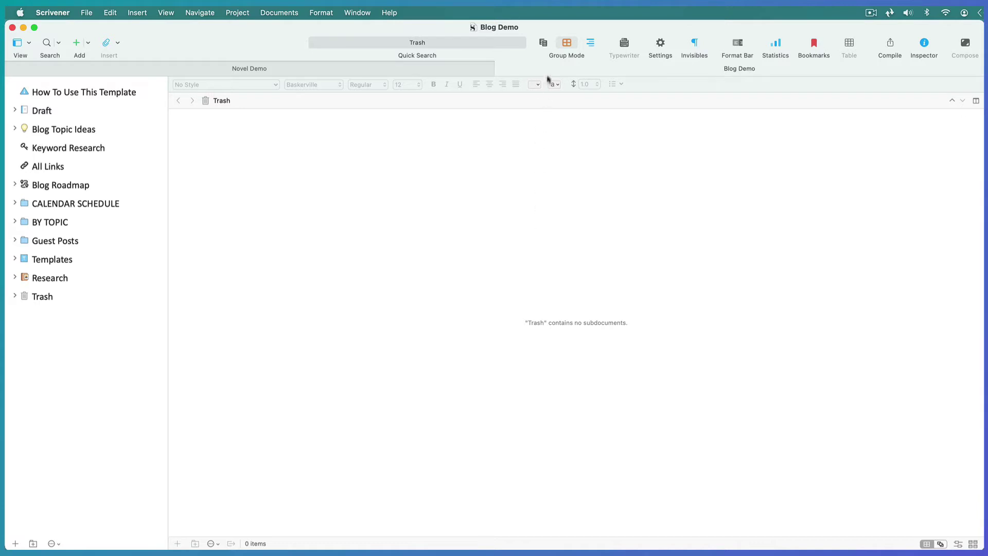
Pull Blog Demo out into its own window and shift it right to reveal Novel Demo's binder.
left_click_drag(549, 71, 498, 156)
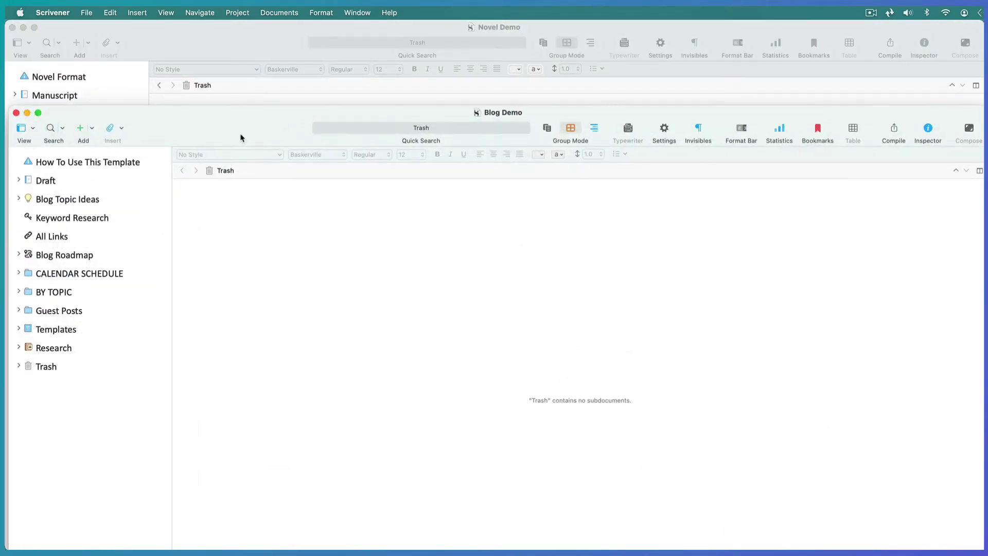
left_click_drag(240, 137, 415, 41)
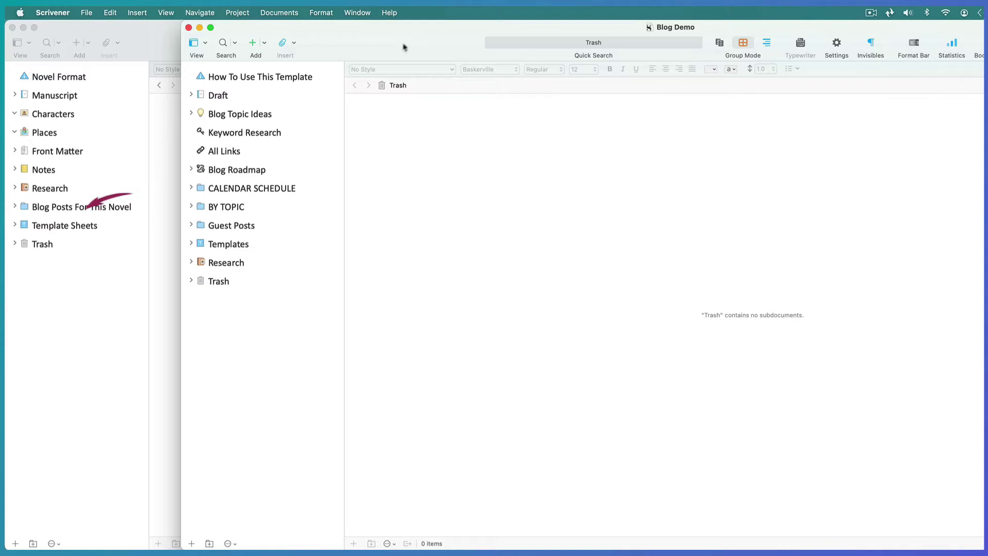
Copy Blog Topic Ideas through Guest Posts into Novel Demo's Blog Posts For This Novel folder.
left_click(239, 116)
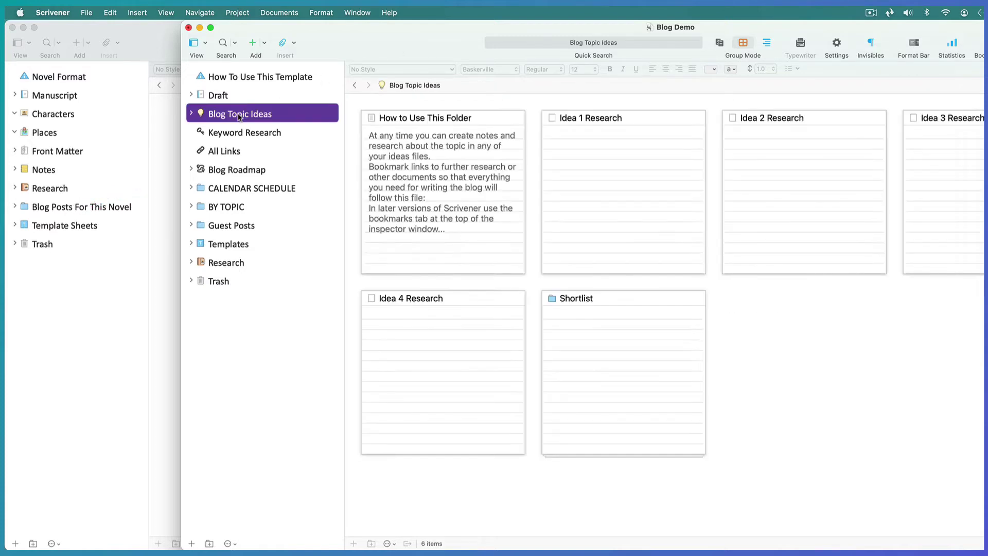
left_click(227, 227, "shift")
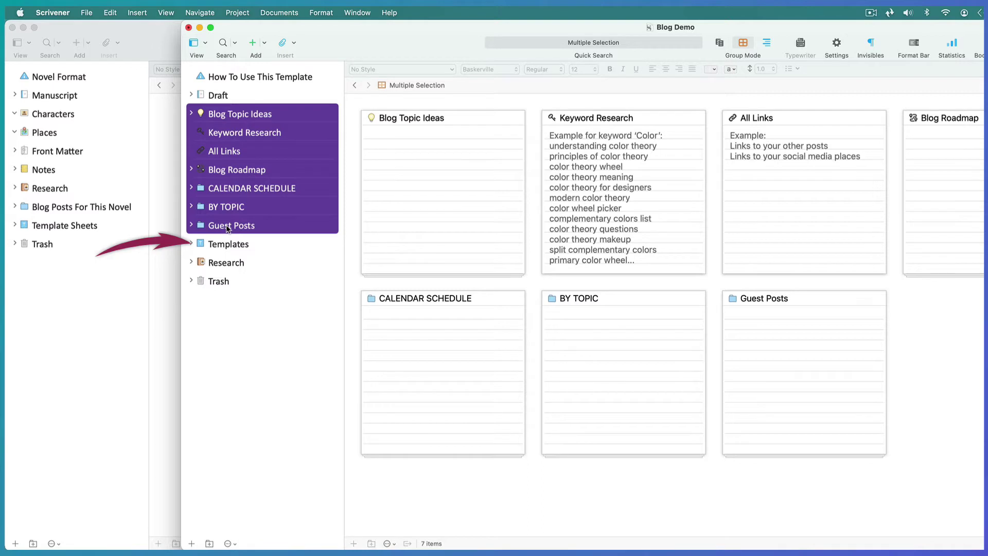
left_click_drag(203, 116, 64, 207)
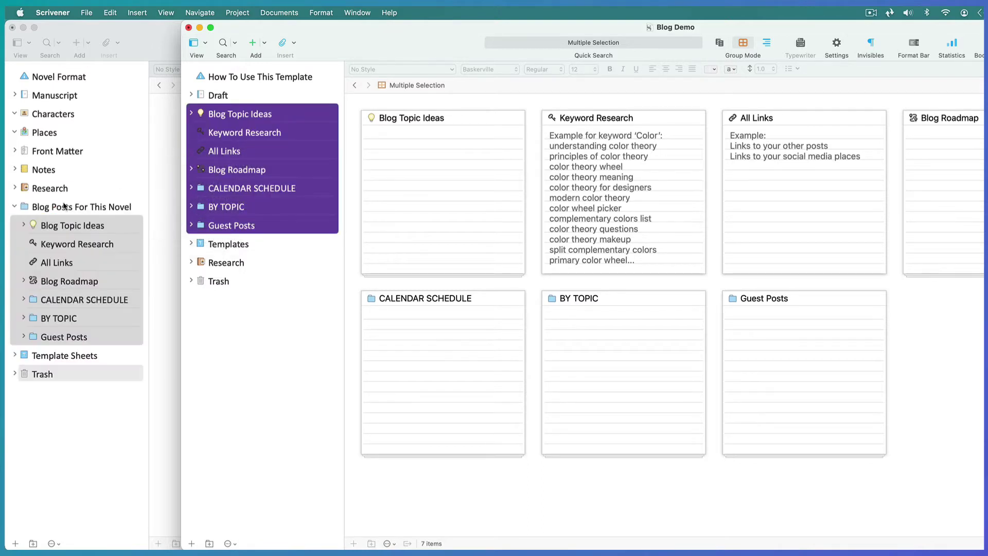
Copy the Calendar Schedule, Blog (Blank) and Guest Posts templates into Novel Demo's Template Sheets.
left_click(191, 245)
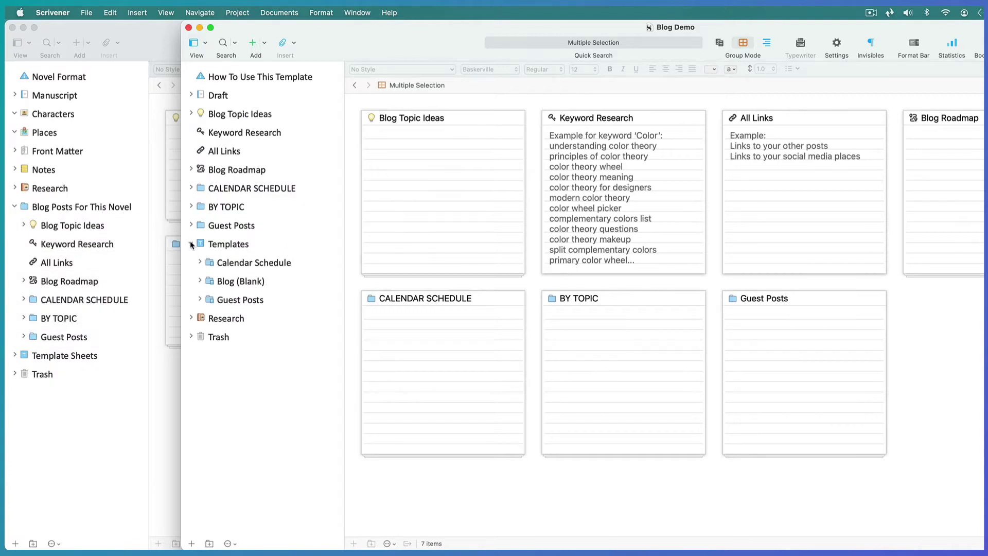
left_click(233, 263)
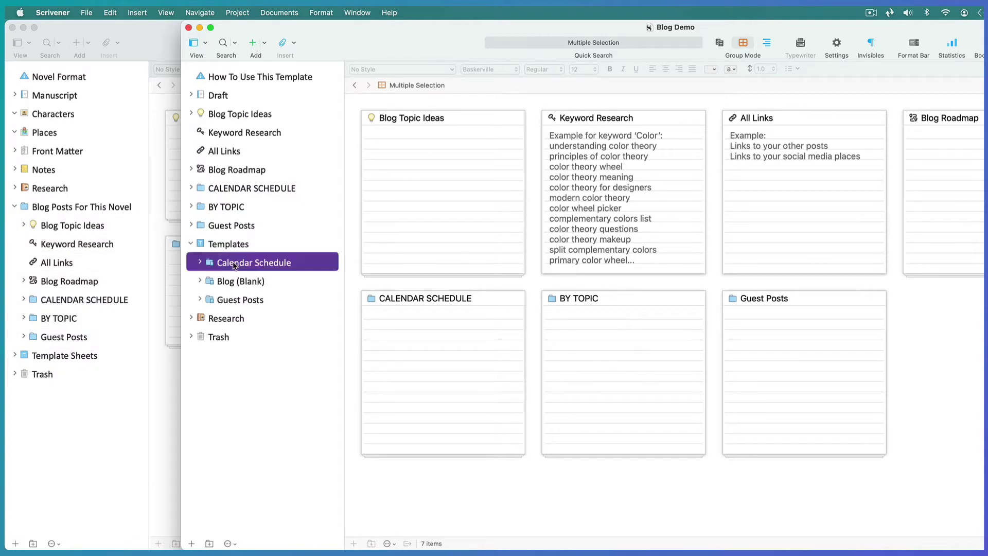
left_click(241, 303, "shift")
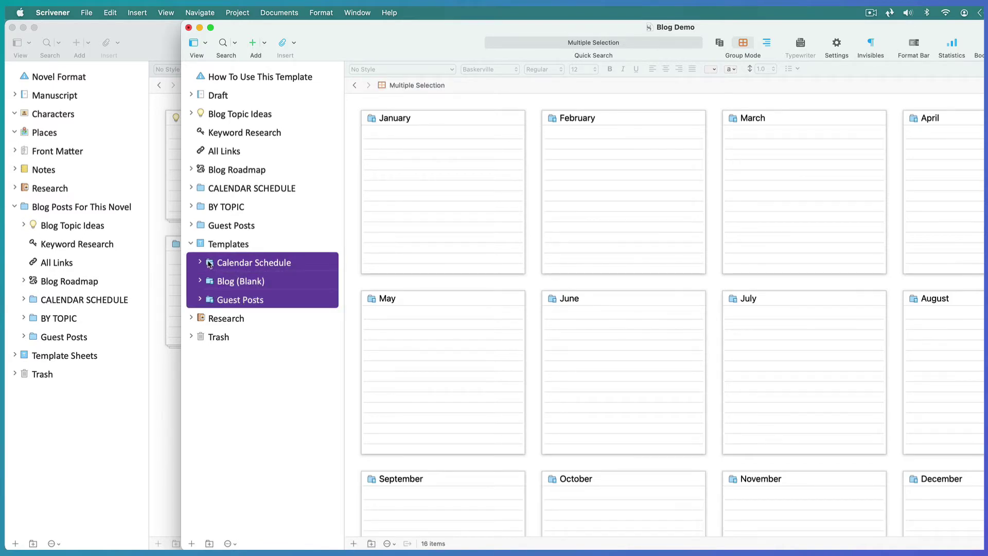
left_click_drag(210, 265, 46, 355)
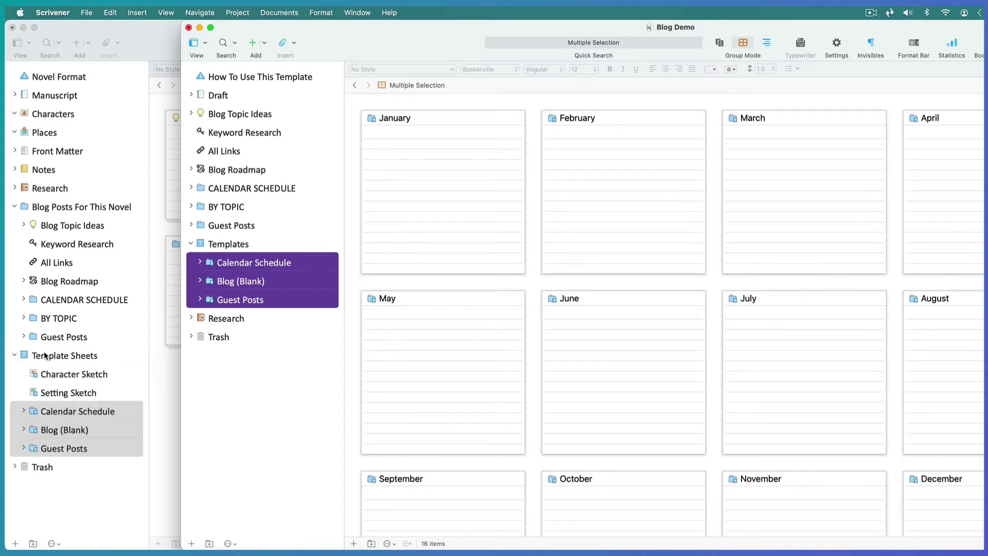
left_click(229, 361)
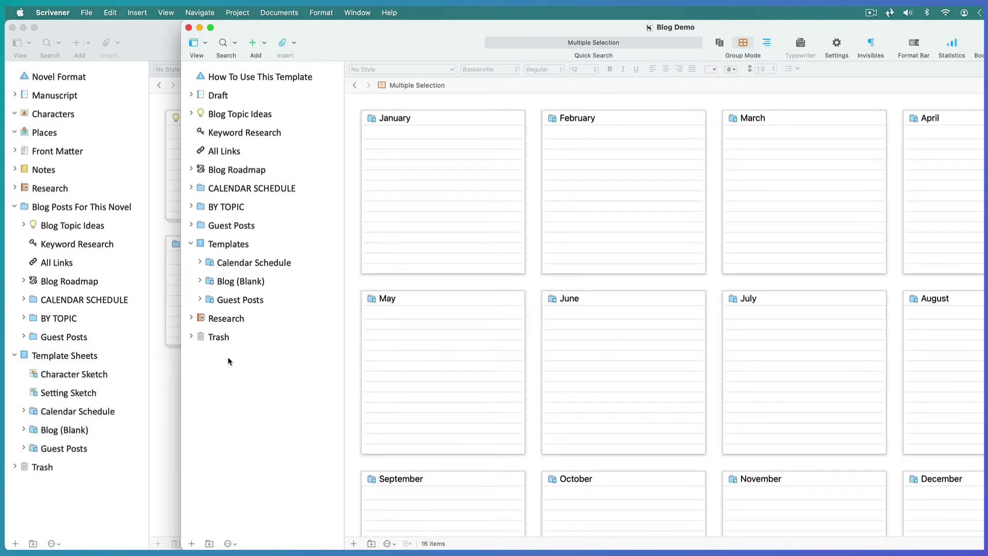
left_click(191, 244)
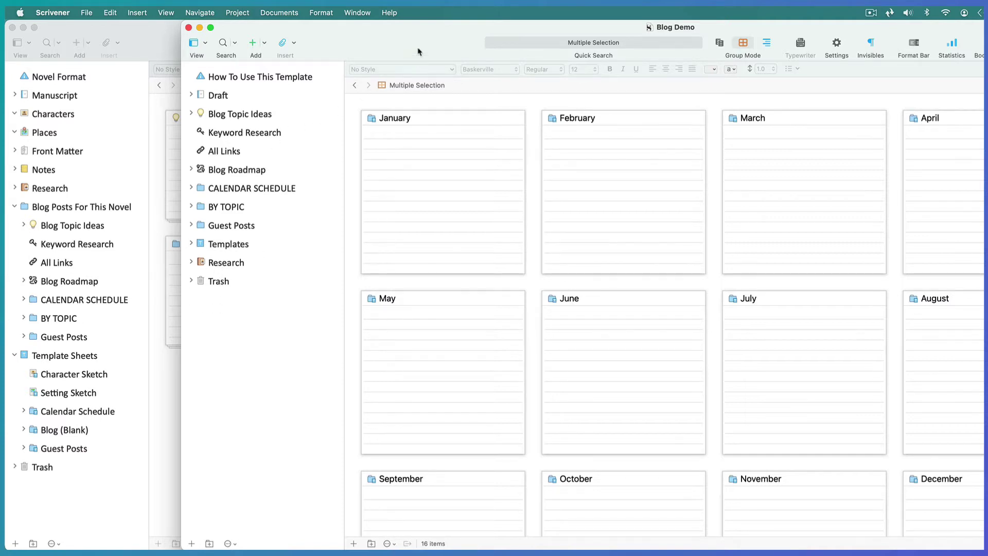
Restore the Blog Demo window and rename CALENDAR SCHEDULE's Current Year folder to 2021.
left_click_drag(419, 48, 241, 16)
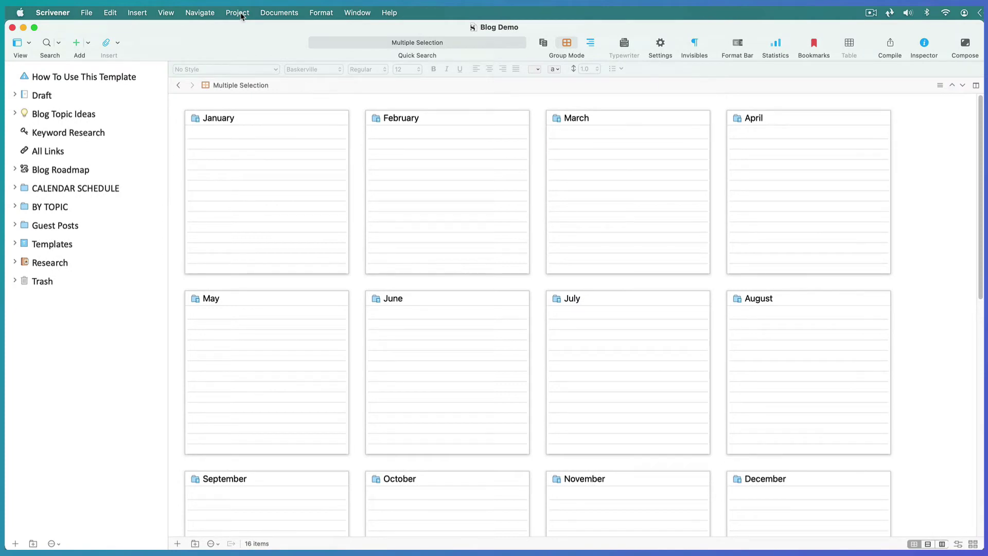
left_click_drag(241, 15, 241, 15)
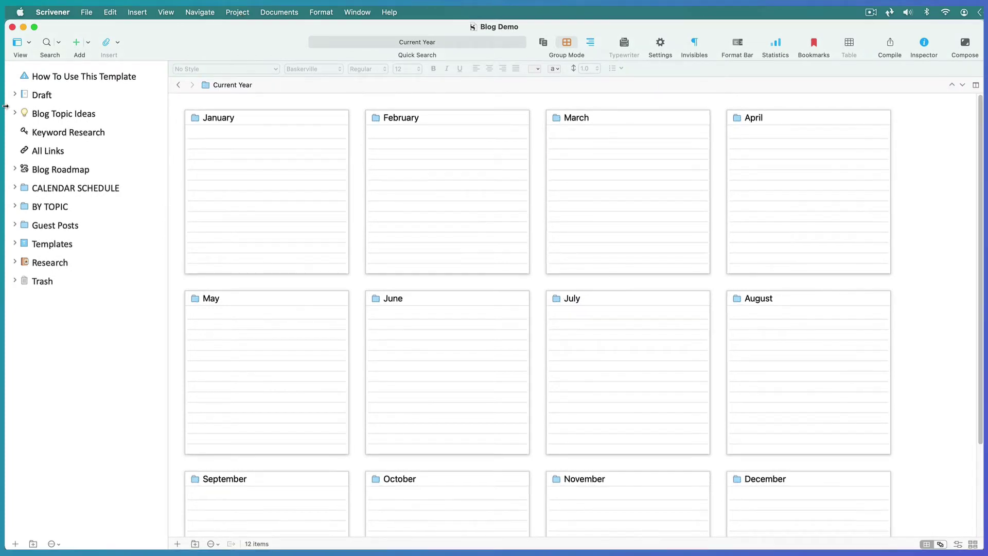
left_click(54, 191)
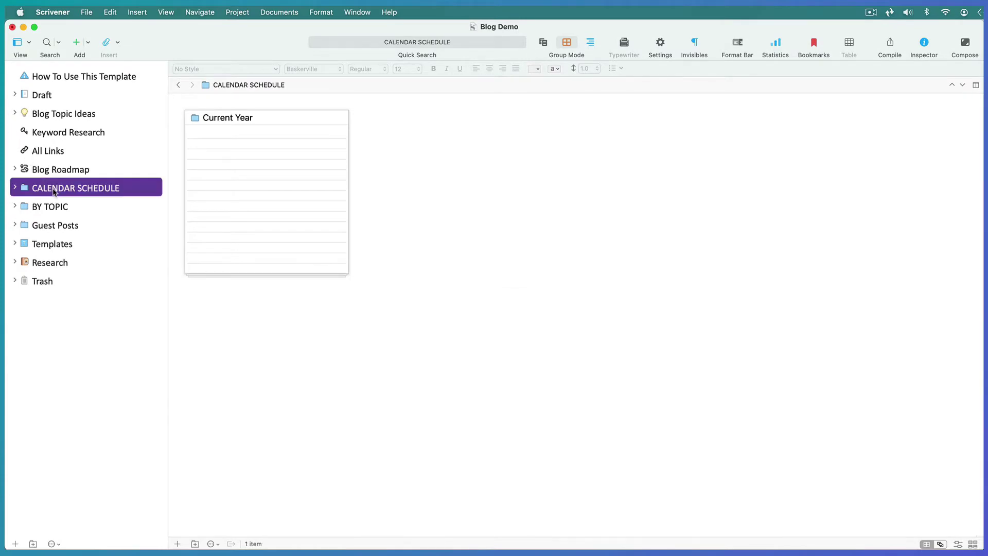
left_click(15, 188)
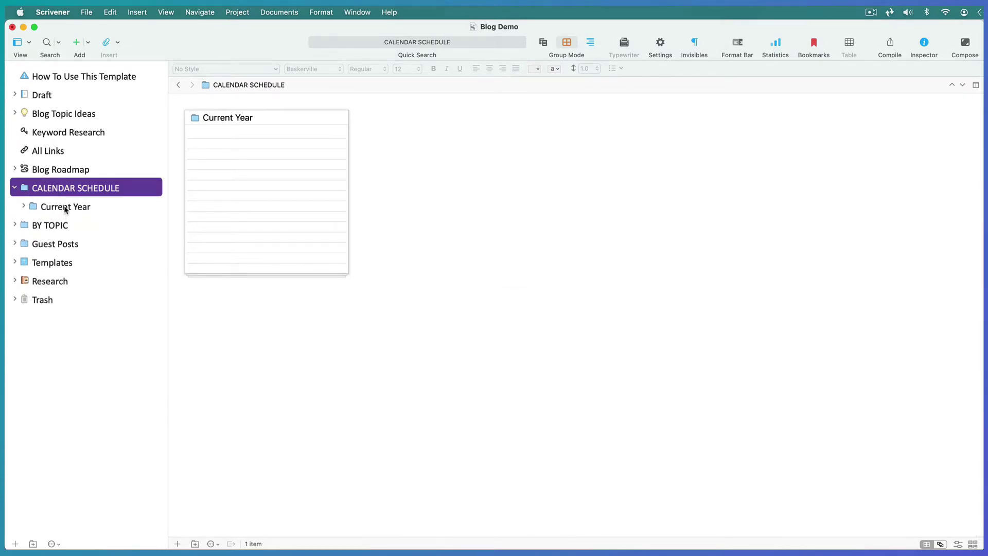
left_click(65, 208)
key("Return")
type("2021")
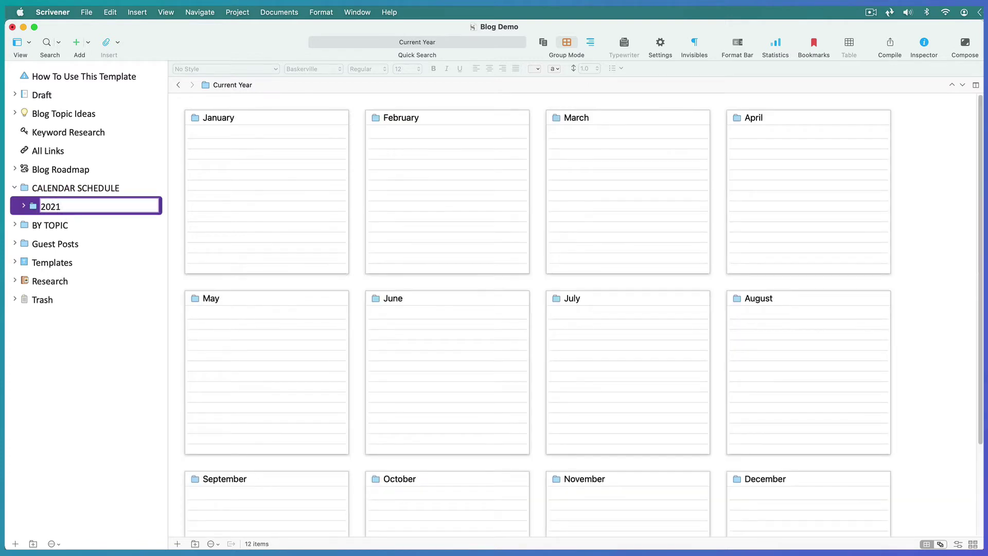
key("Return")
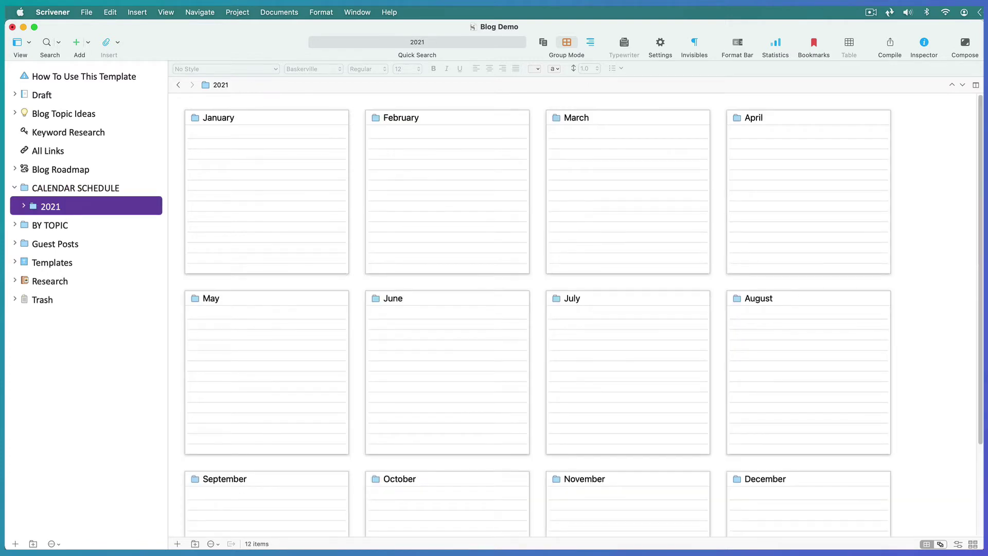
Rename the BY TOPIC folder to DESIGN, then view the Guest Posts folder.
left_click(62, 230)
key("Return")
type("DESIGN")
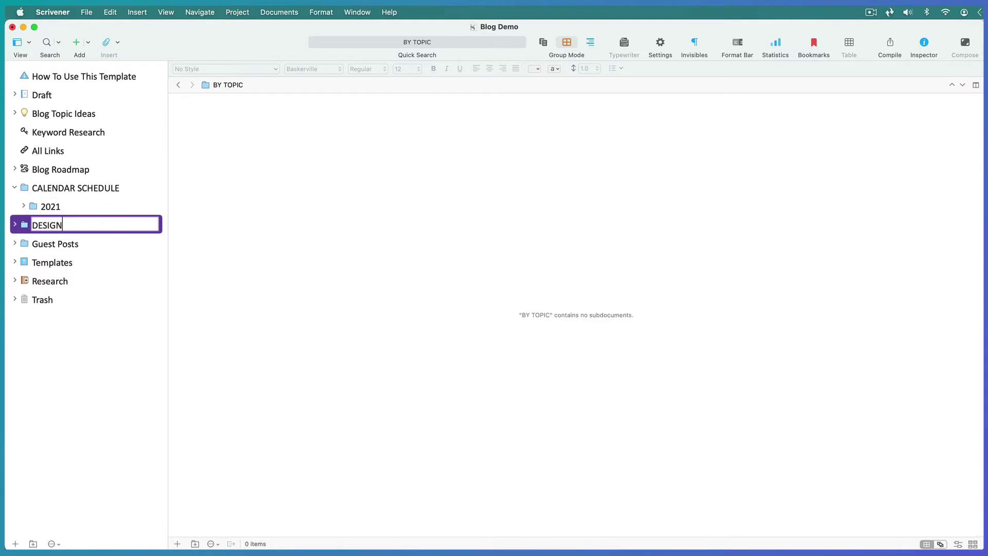
key("Return")
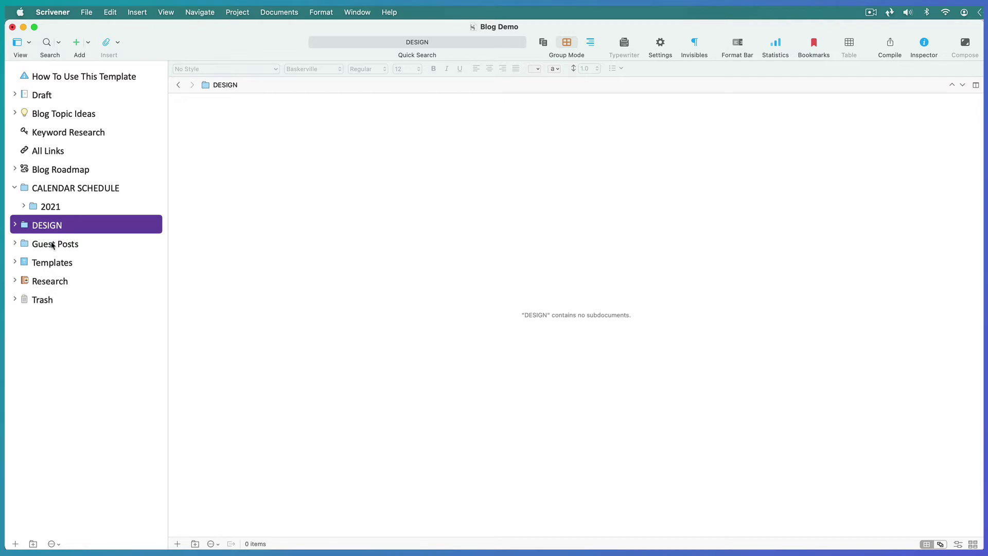
left_click(53, 245)
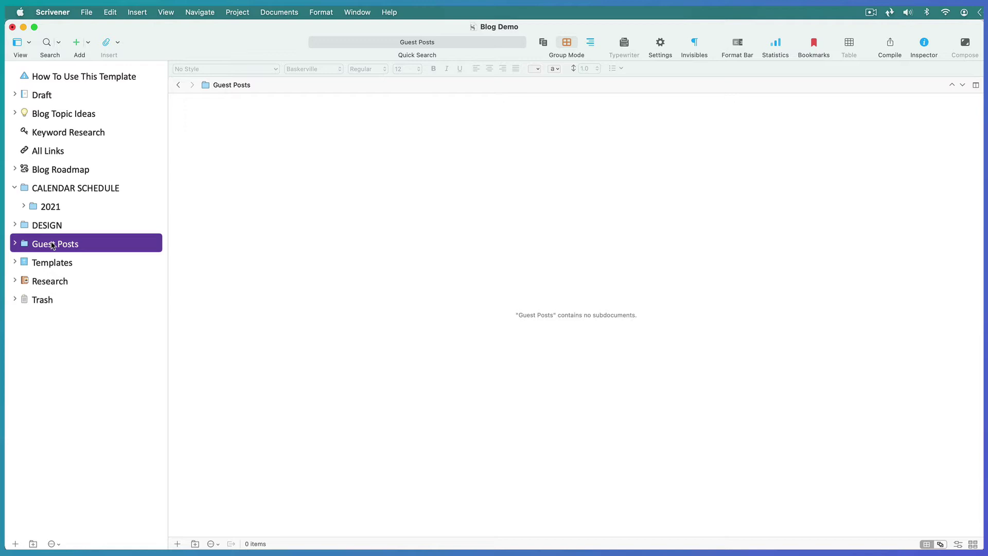
Create a 2022 folder of monthly subfolders from the Calendar Schedule template beside 2021.
left_click(14, 263)
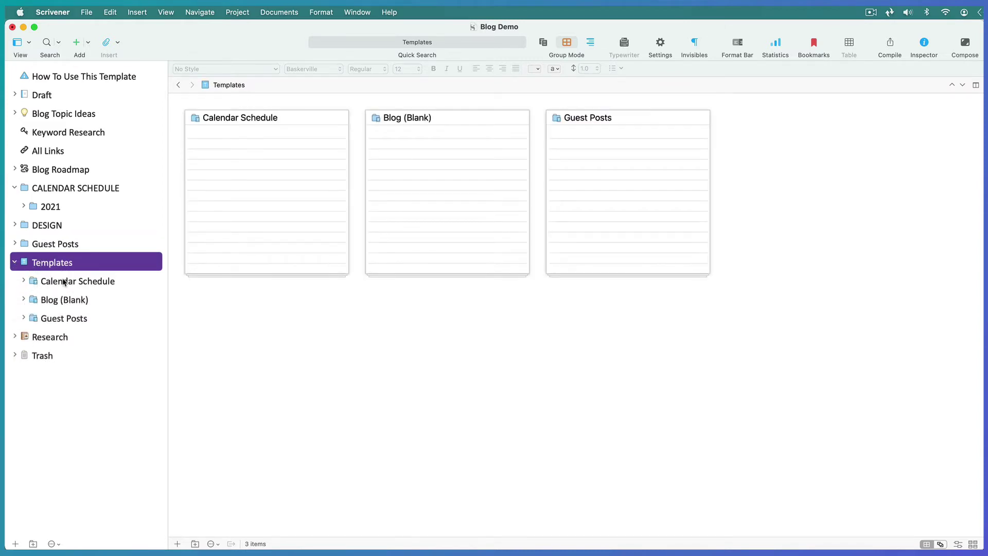
left_click(64, 284)
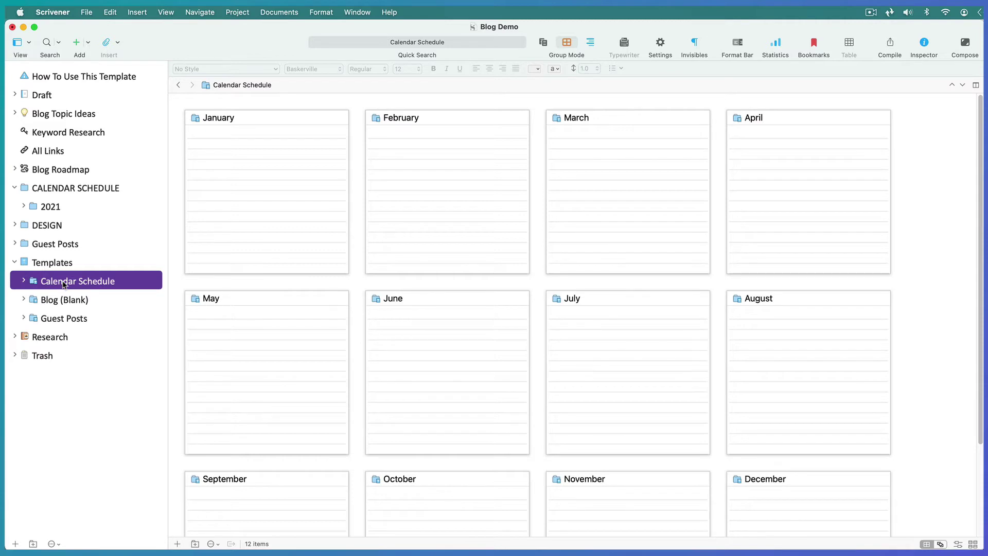
left_click(55, 209)
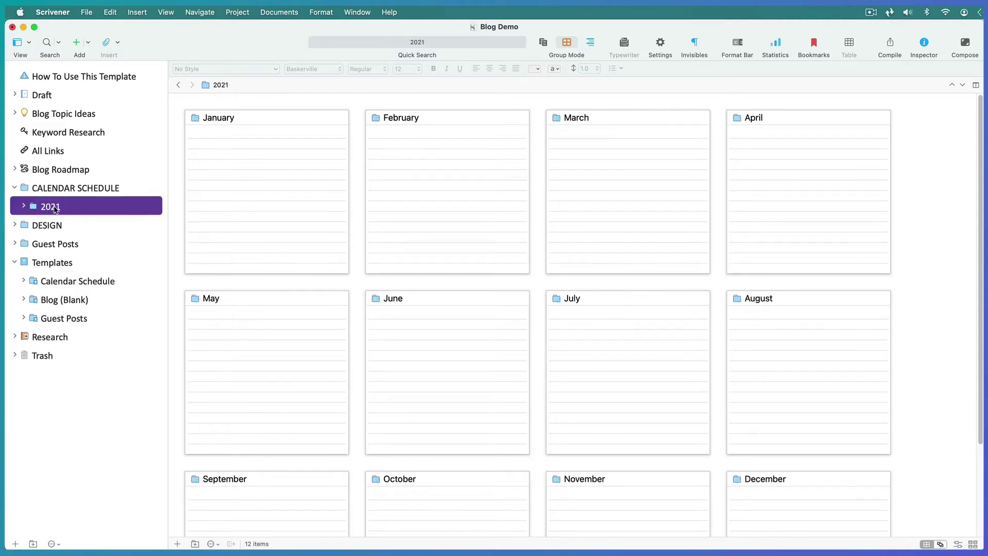
left_click(240, 14)
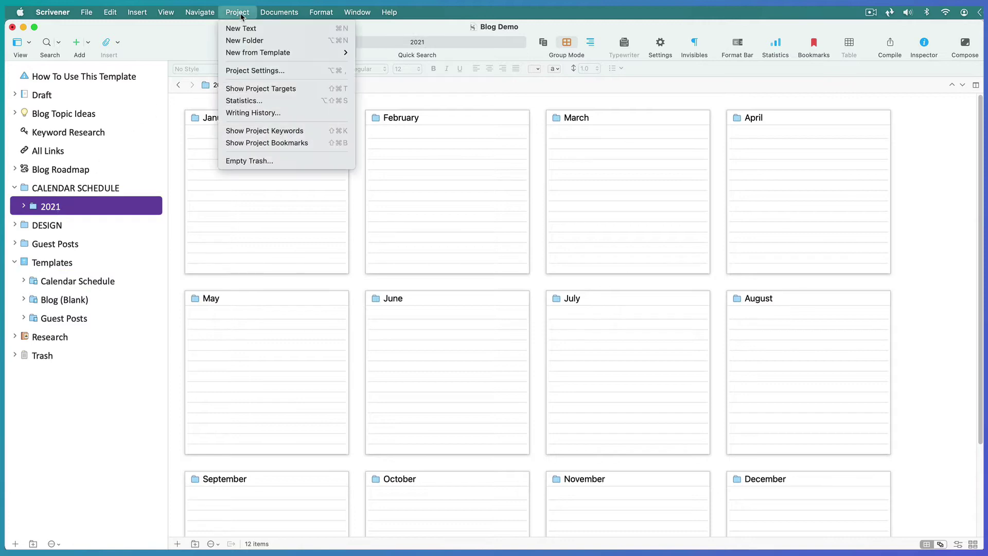
mouse_move(247, 55)
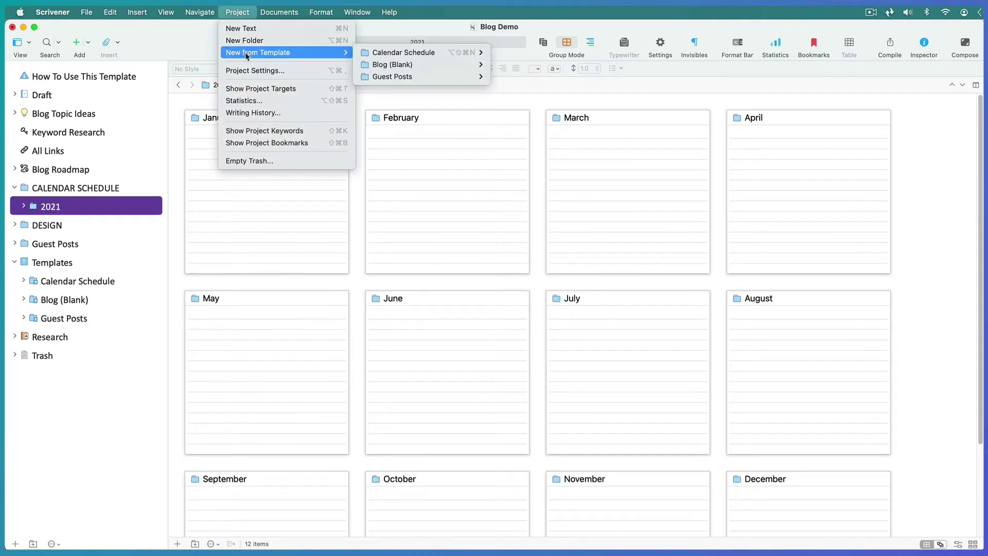
mouse_move(395, 55)
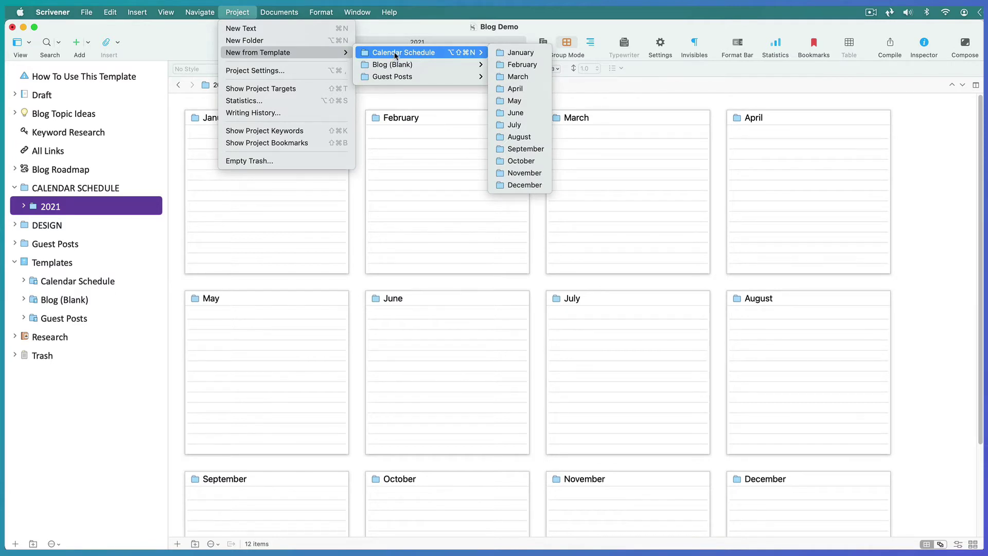
left_click(394, 55)
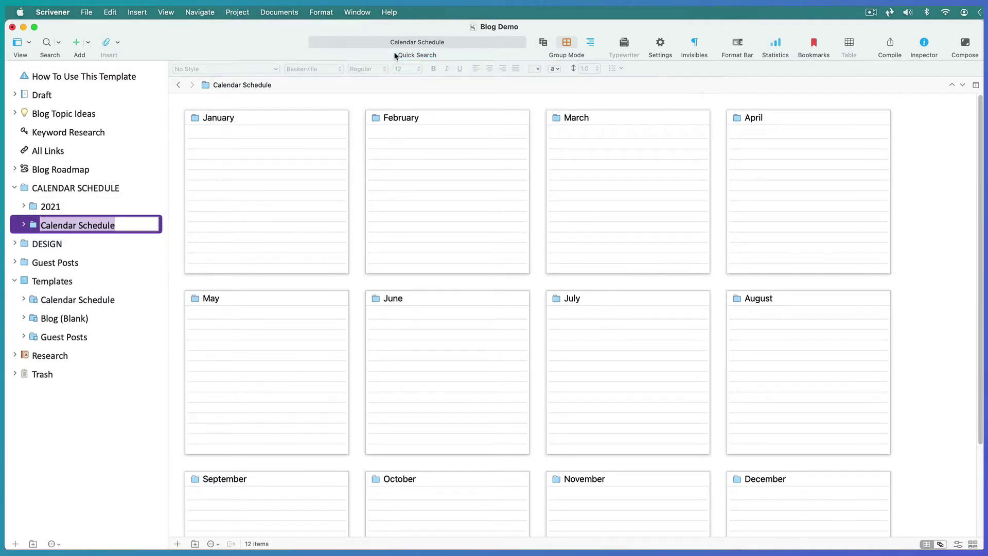
type("2022")
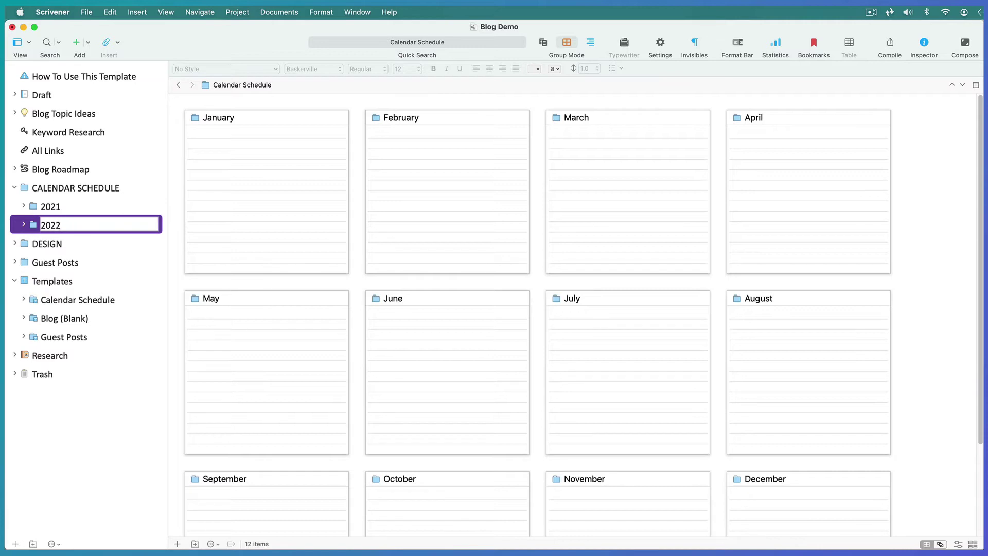
key("Return")
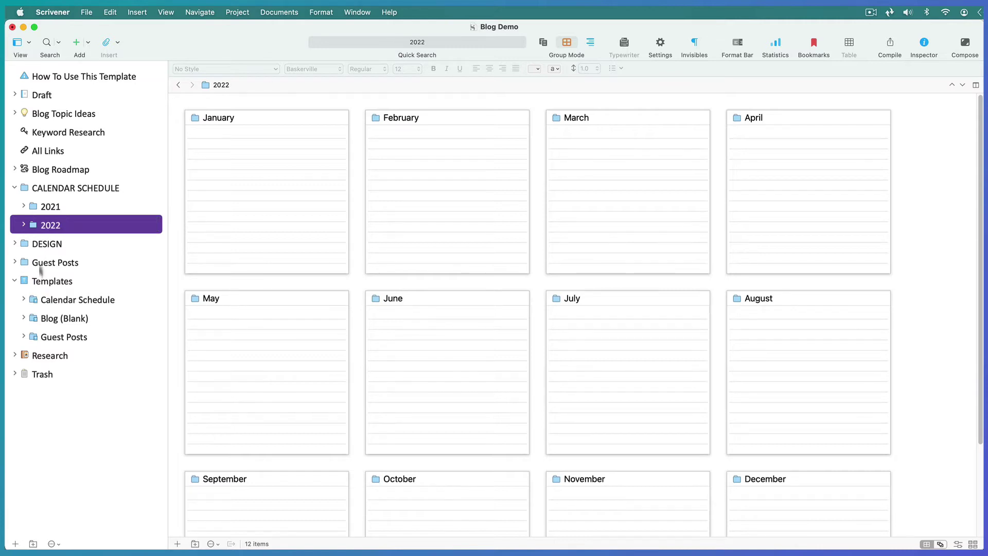
left_click(52, 320)
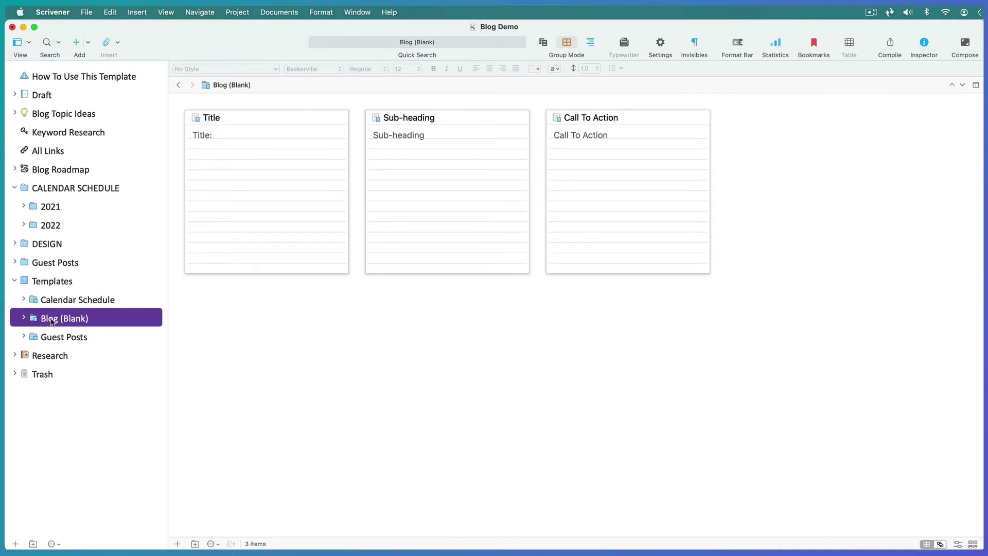
Create a 'Web Design' folder from the Blog (Blank) template and nest it inside DESIGN.
left_click(46, 245)
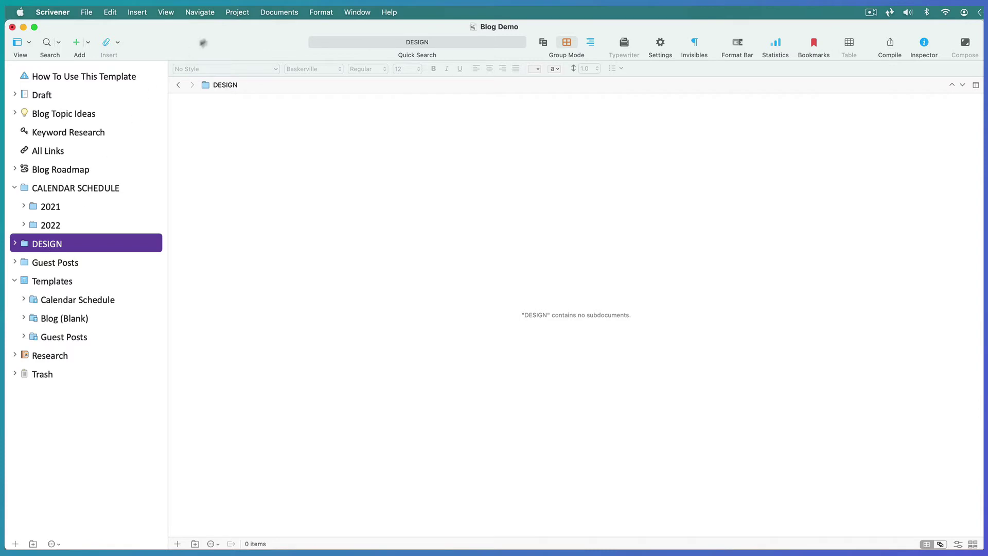
left_click(238, 14)
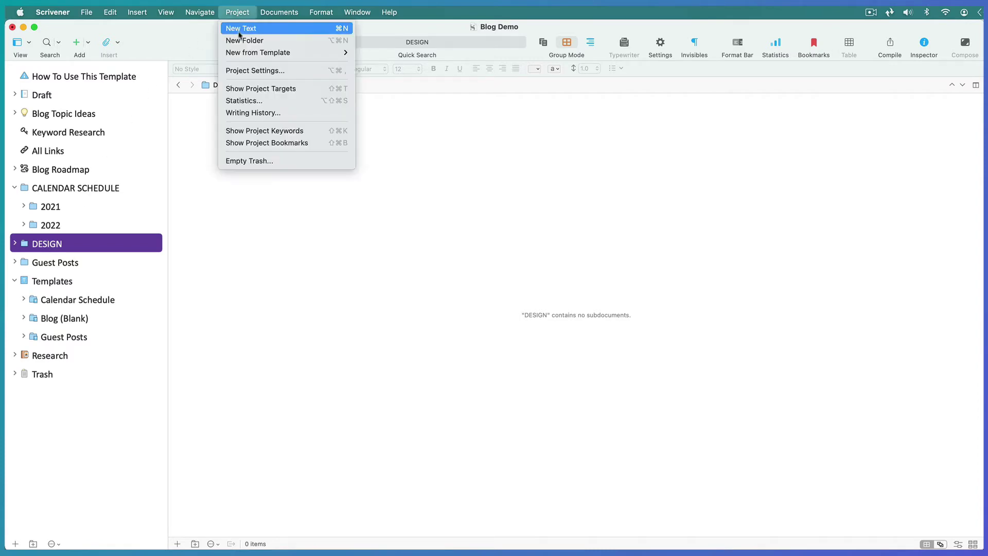
mouse_move(243, 53)
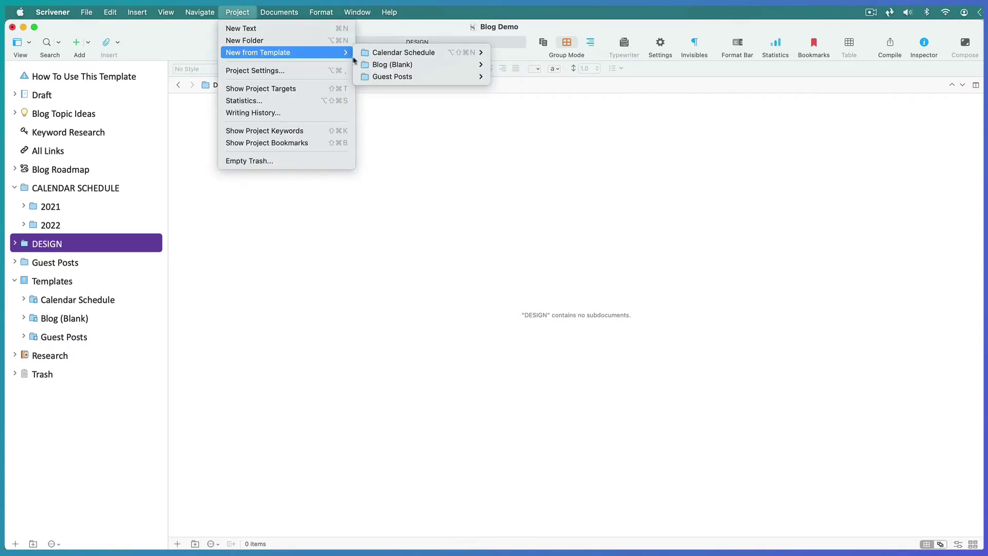
mouse_move(369, 66)
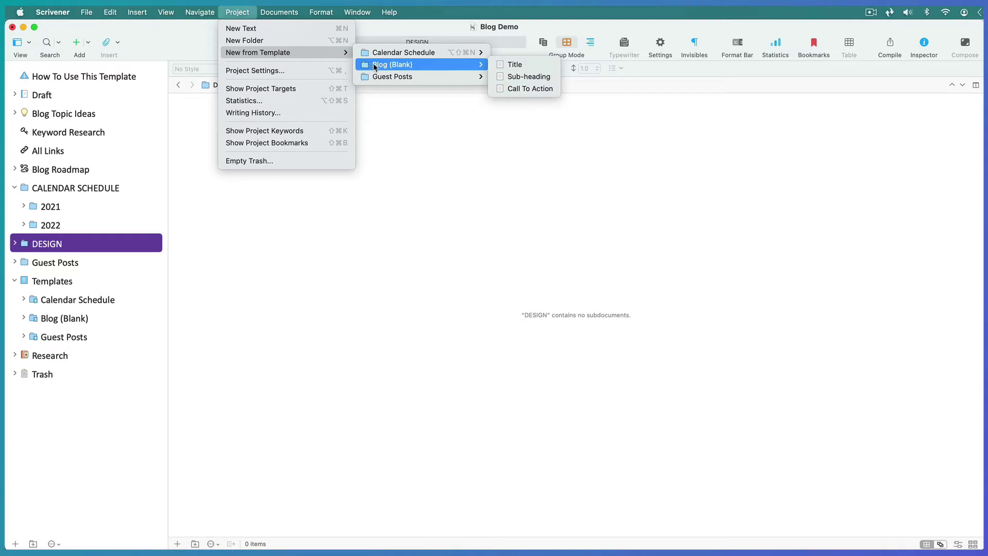
left_click(374, 67)
type("Web Design")
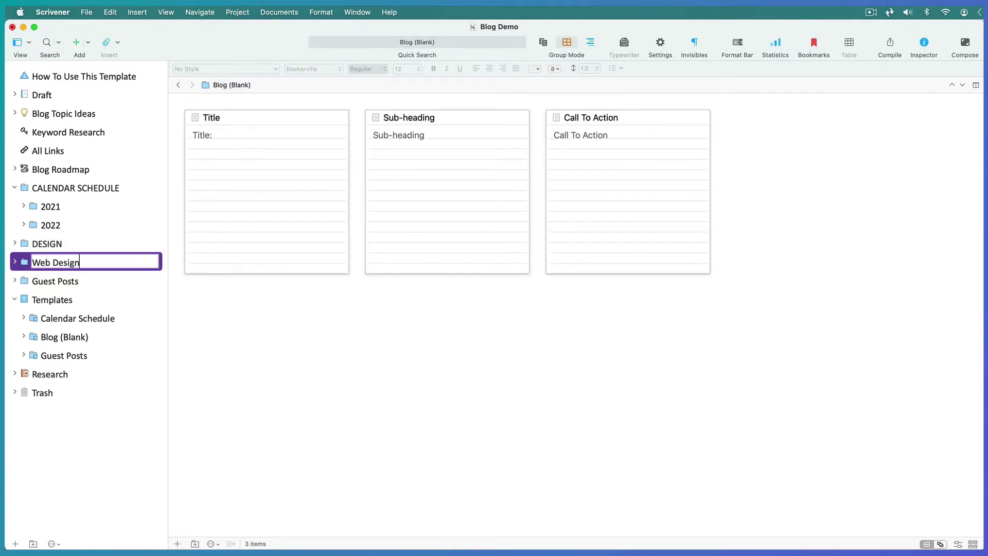
key("Return")
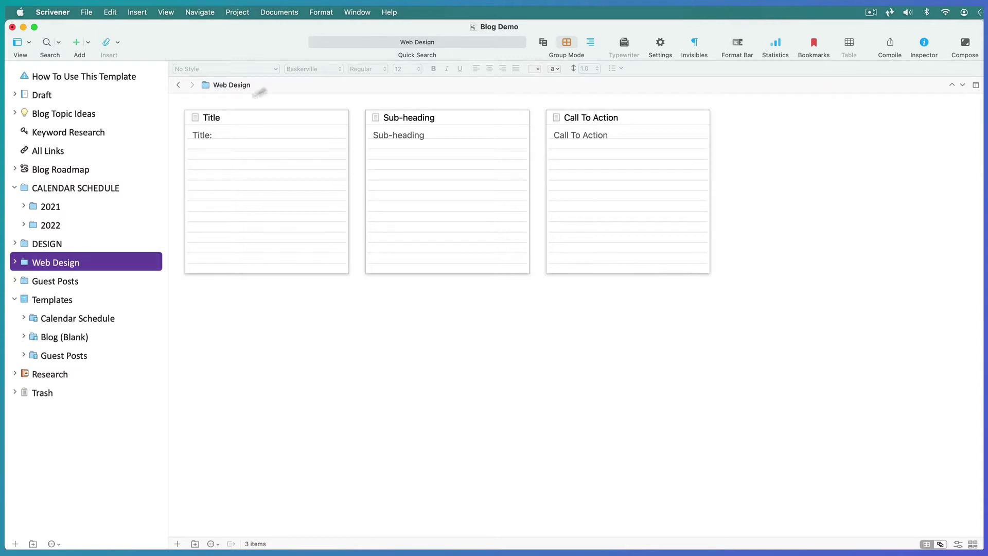
left_click_drag(24, 263, 29, 252)
left_click(23, 262)
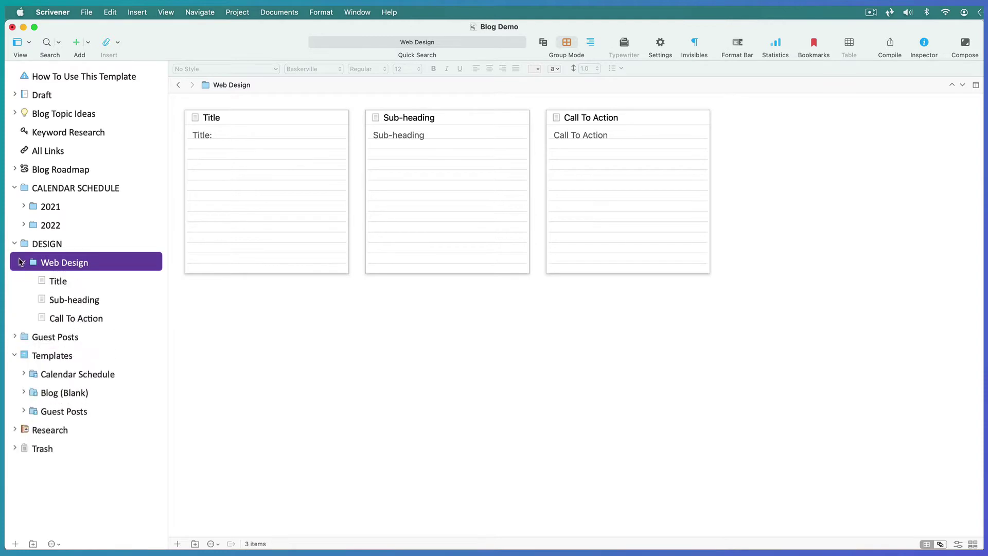
left_click(23, 263)
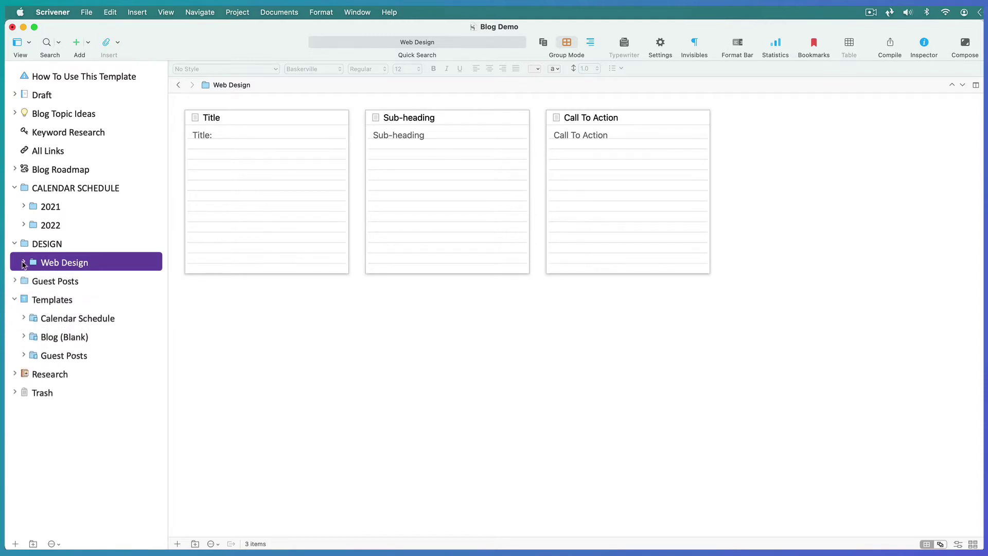
left_click(47, 282)
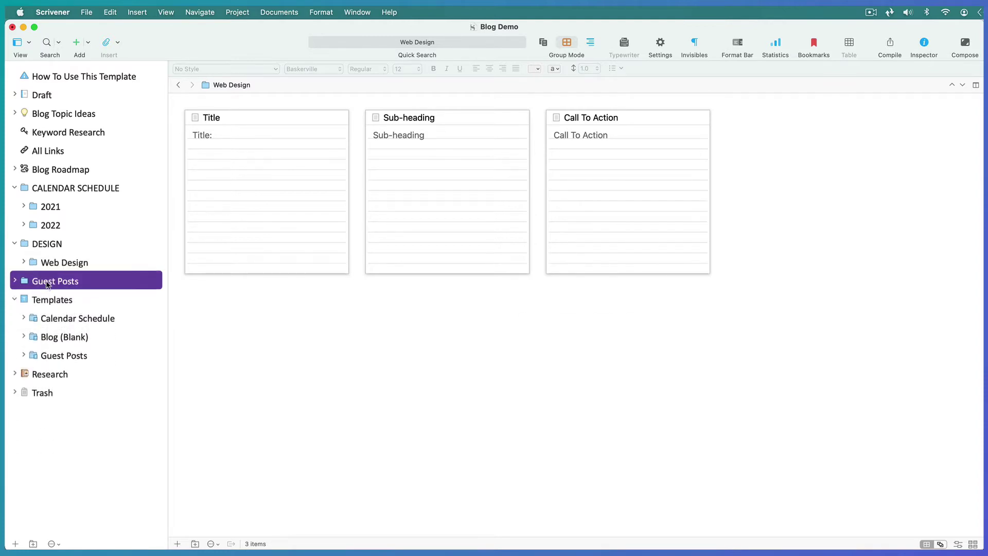
Create 'For Design Inc' from Guest Posts > For xxx inside Guest Posts and open Guest Posting Guidelines.
left_click(238, 14)
mouse_move(247, 54)
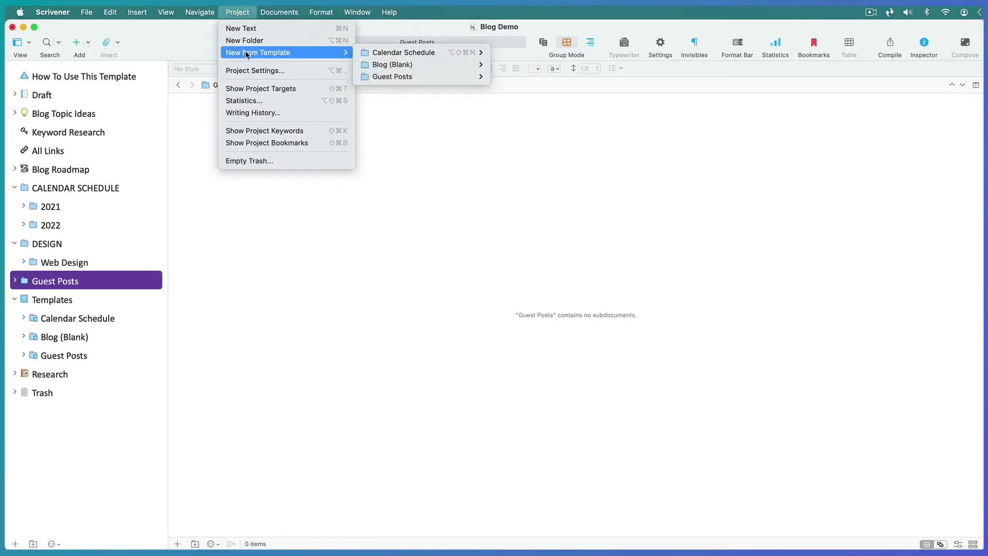
mouse_move(394, 78)
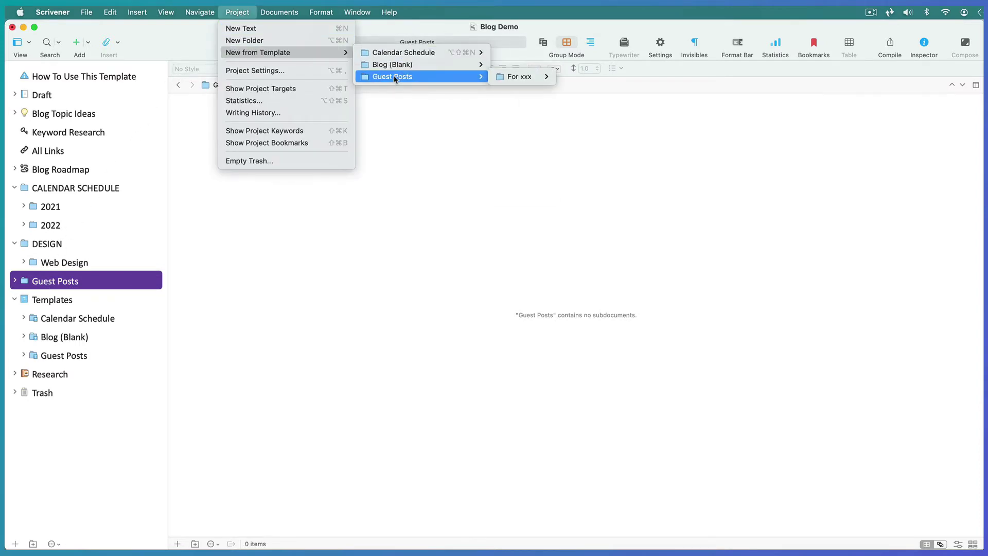
mouse_move(507, 81)
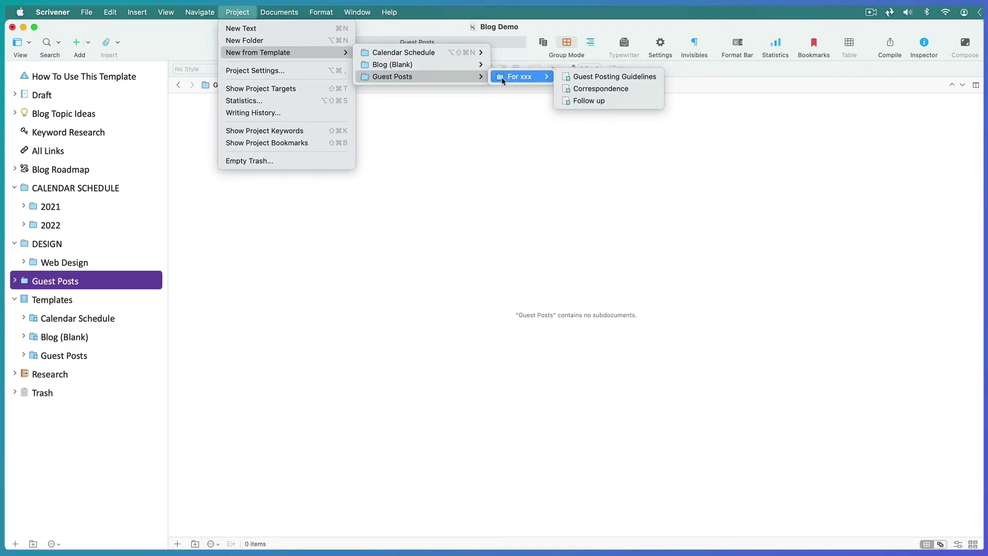
left_click(502, 77)
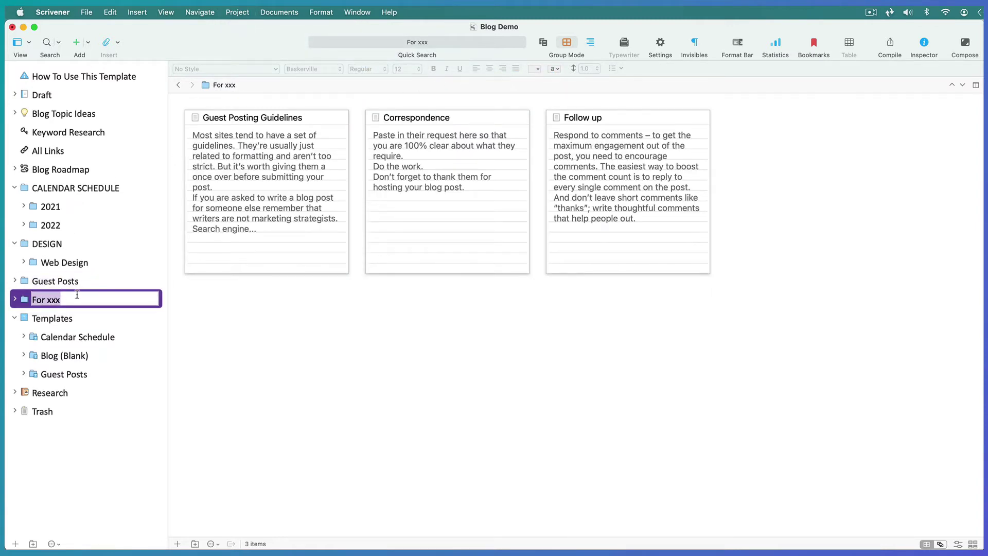
type("For Design Inc")
key("Return")
left_click_drag(27, 303, 26, 284)
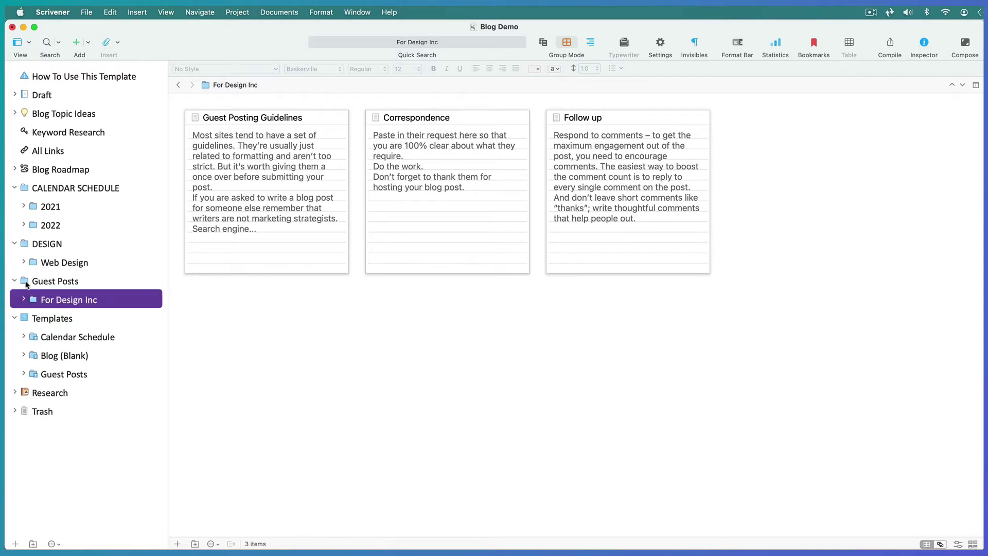
left_click(23, 299)
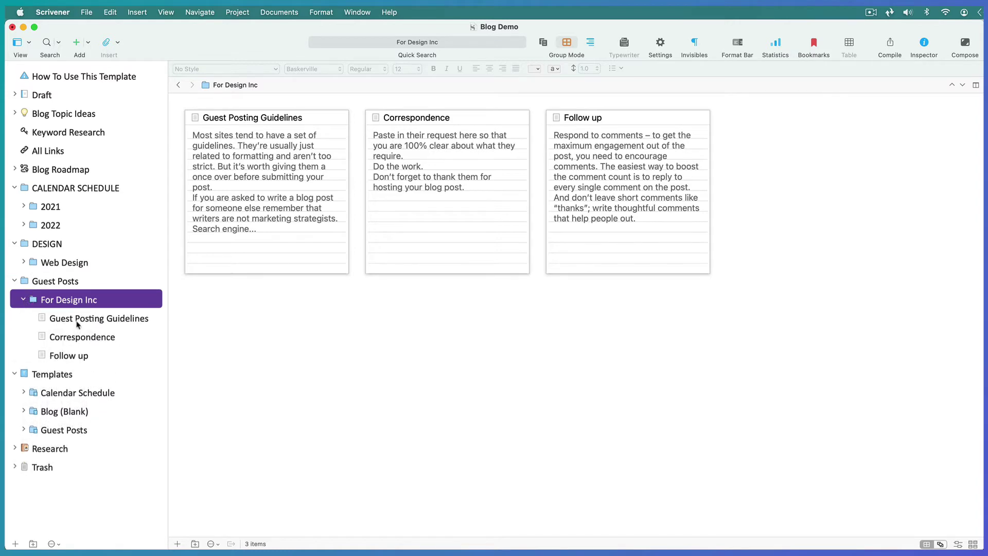
left_click(85, 319)
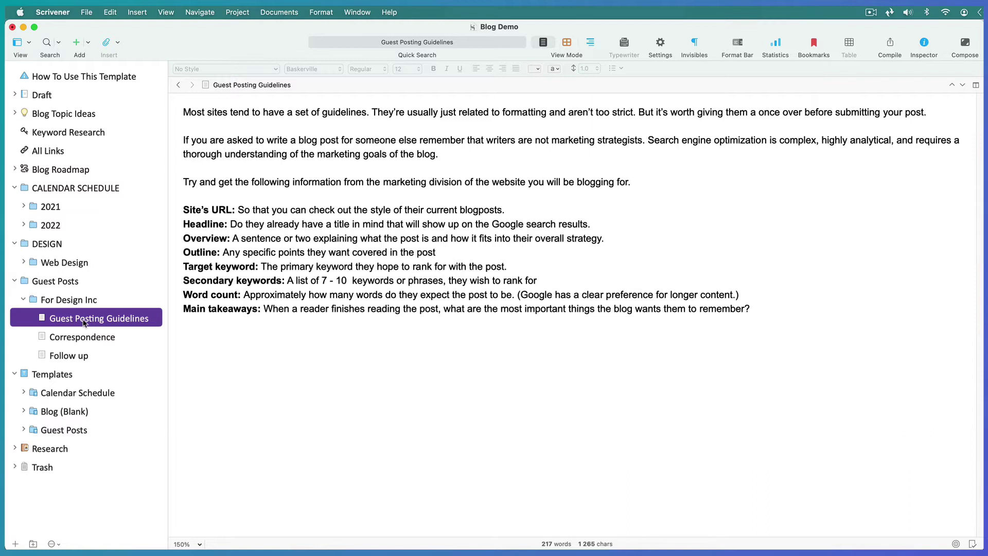
Collapse the open binder folders and rename Blog Topic Ideas' Idea 4 Research document to Colors.
left_click(15, 282)
left_click(14, 244)
left_click(15, 188)
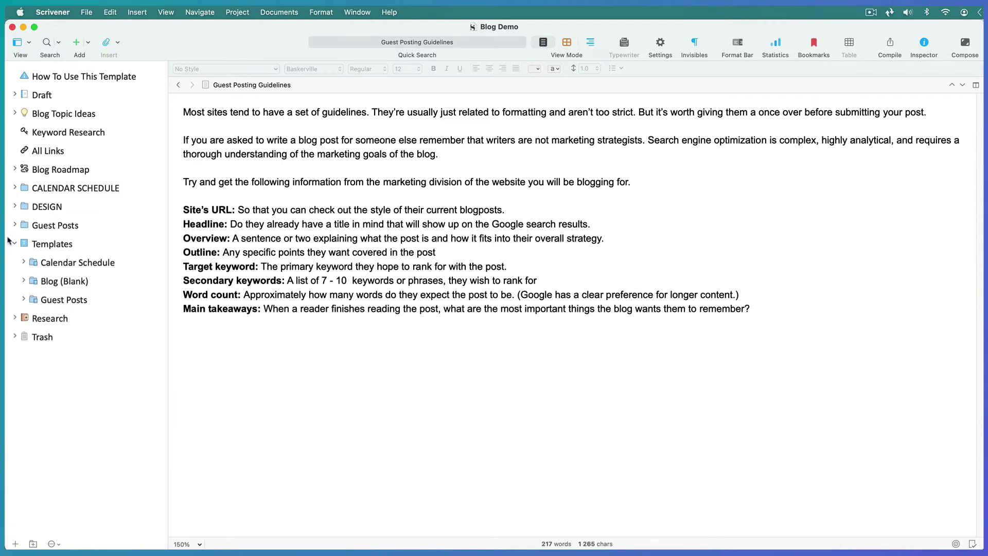
left_click(15, 243)
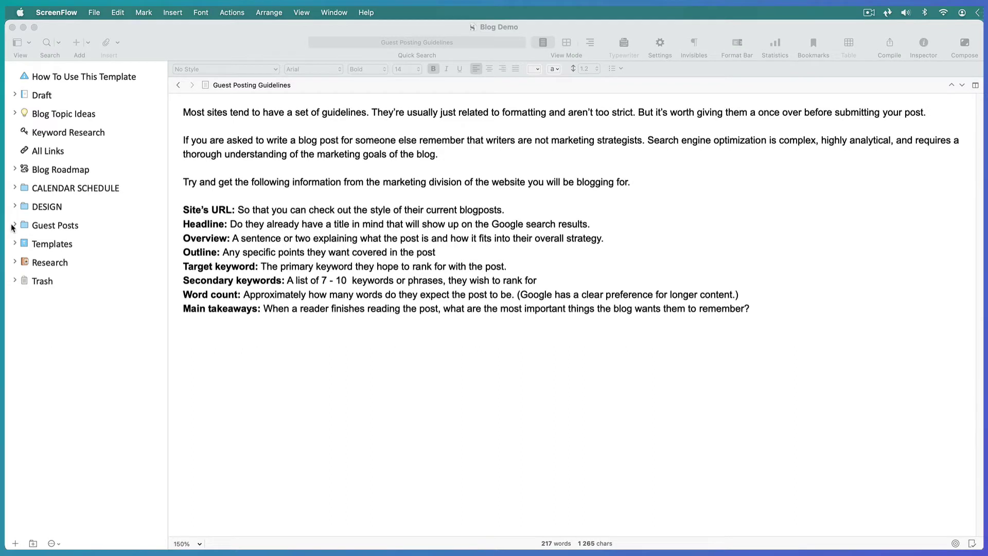
left_click(16, 113)
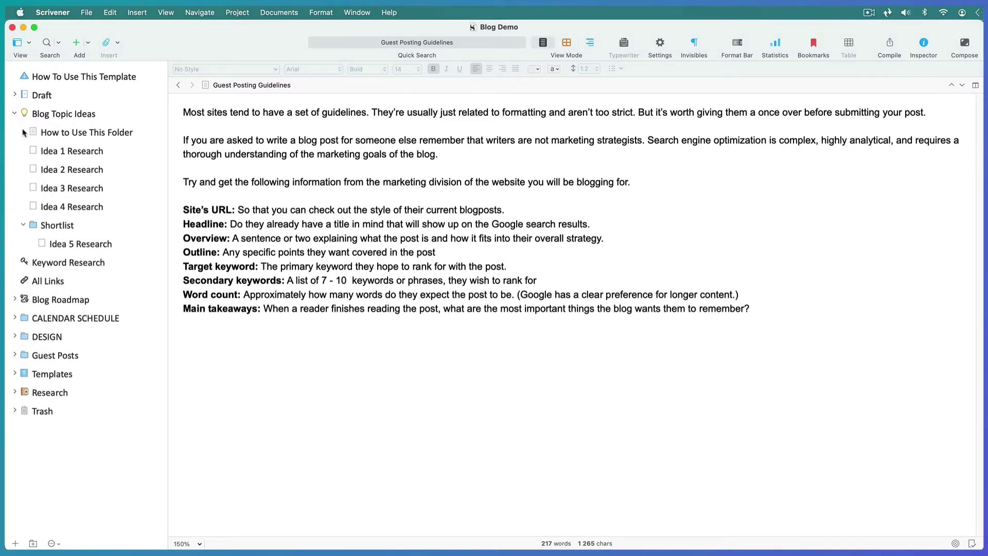
double_click(63, 208)
type("Colors")
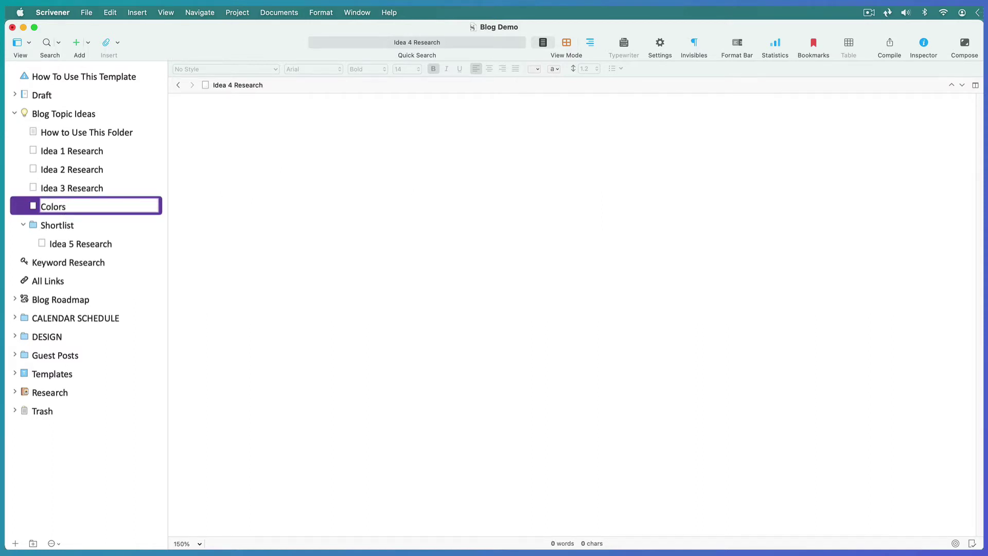
key("Return")
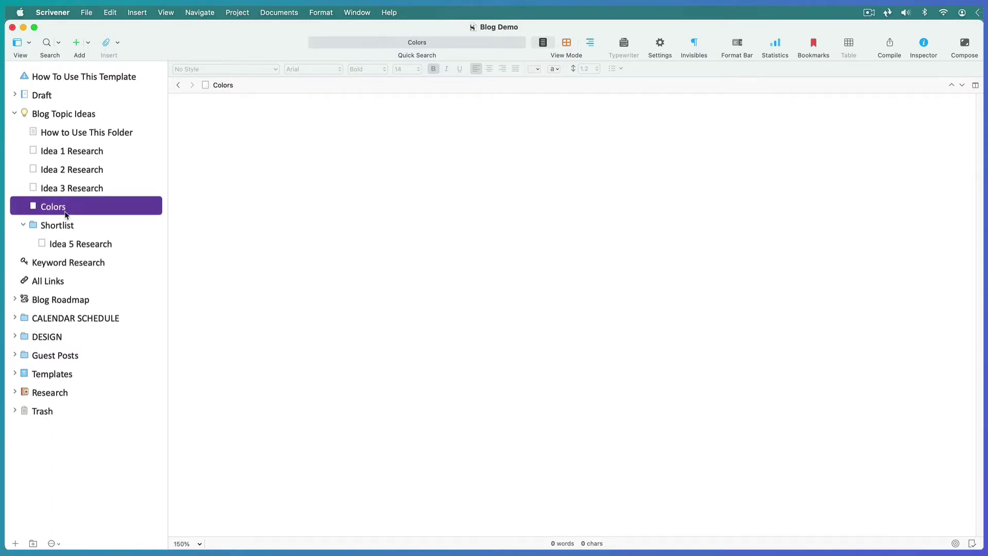
Paste the heading, text and images into Colors and move it into the Shortlist folder.
left_click(201, 121)
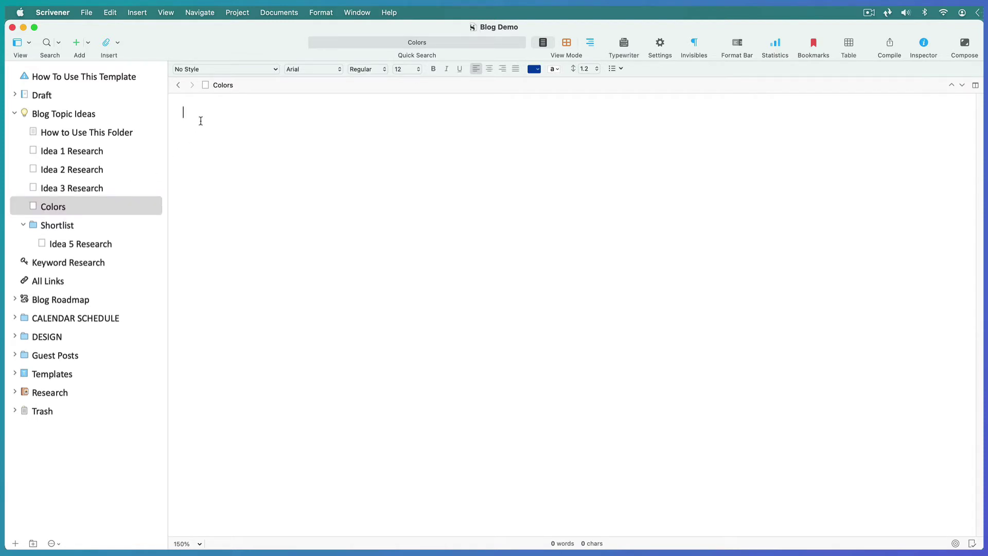
type("Sed ut perspiciatis unde  Bomnis iste natus error sit voluptatem accusantium doloremque laudantium, totam rem aperiam, eaque ipsa quae ab illo inventore veritatis et quasi architecto beatae vitae dicta sunt explicabo.")
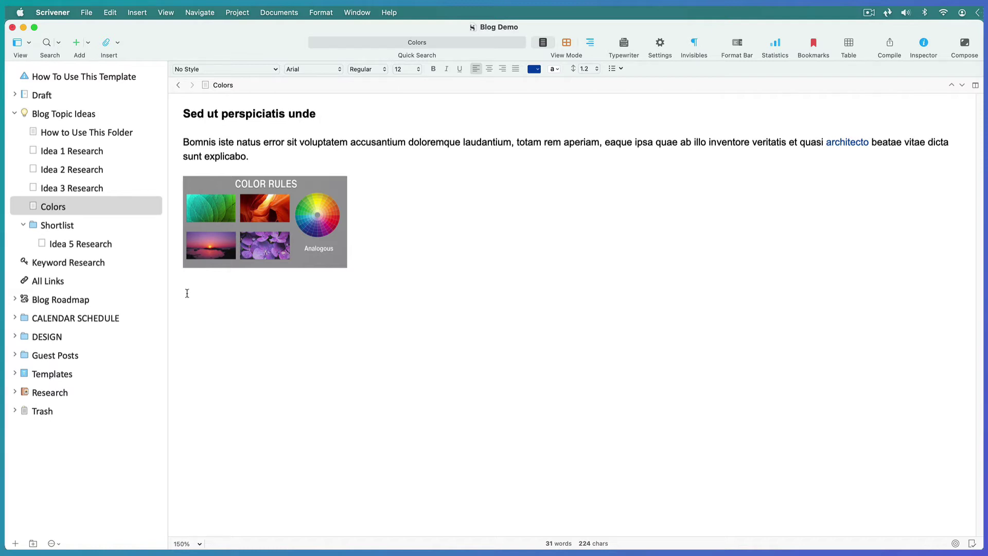
left_click(81, 204)
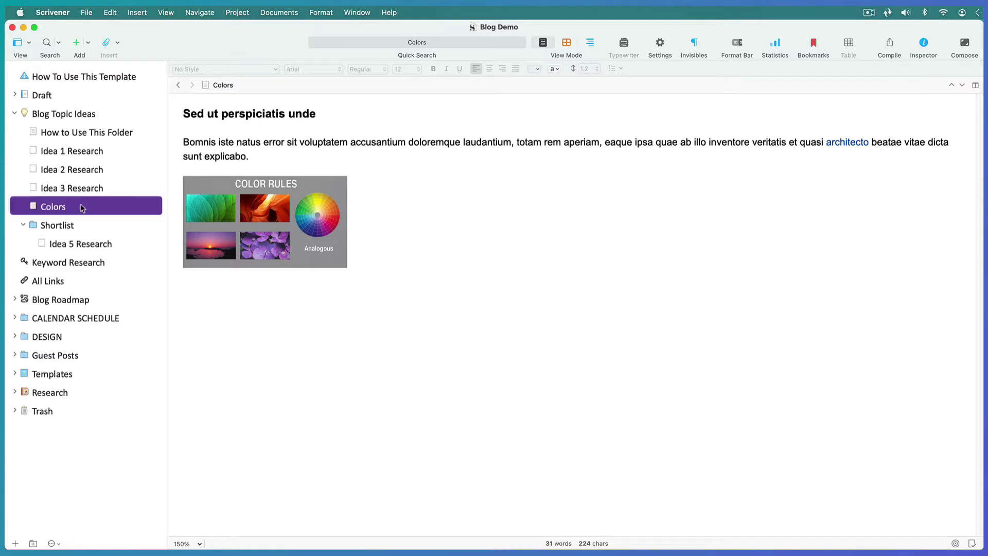
left_click_drag(80, 206, 32, 228)
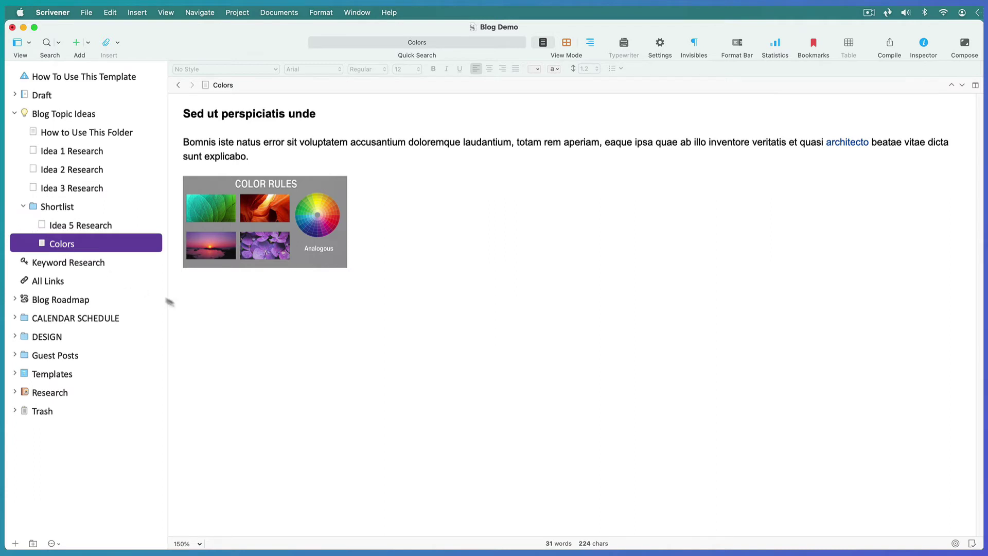
left_click(189, 295)
key("super+v")
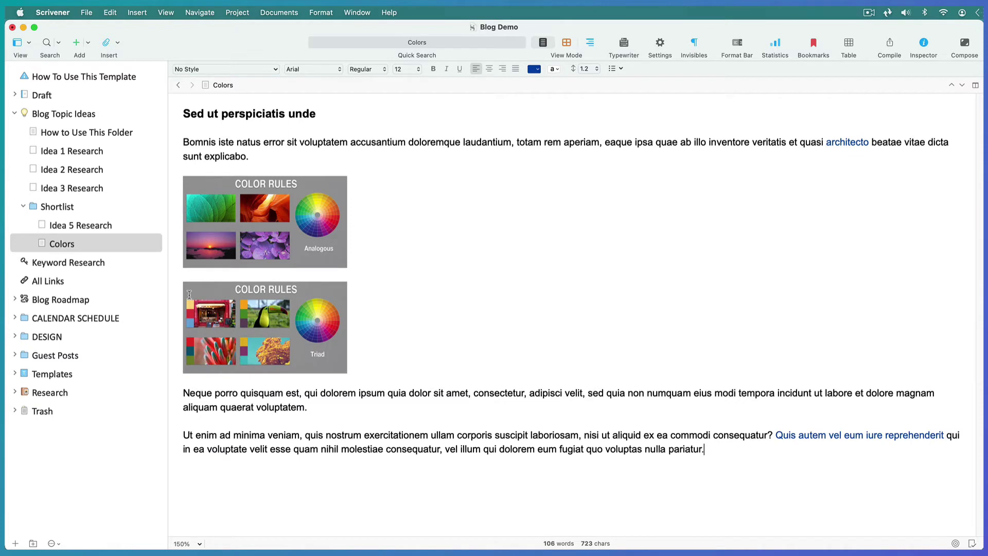
In the Inspector's Bookmarks, add an external file bookmark to col-analogous.jpg.
left_click(924, 44)
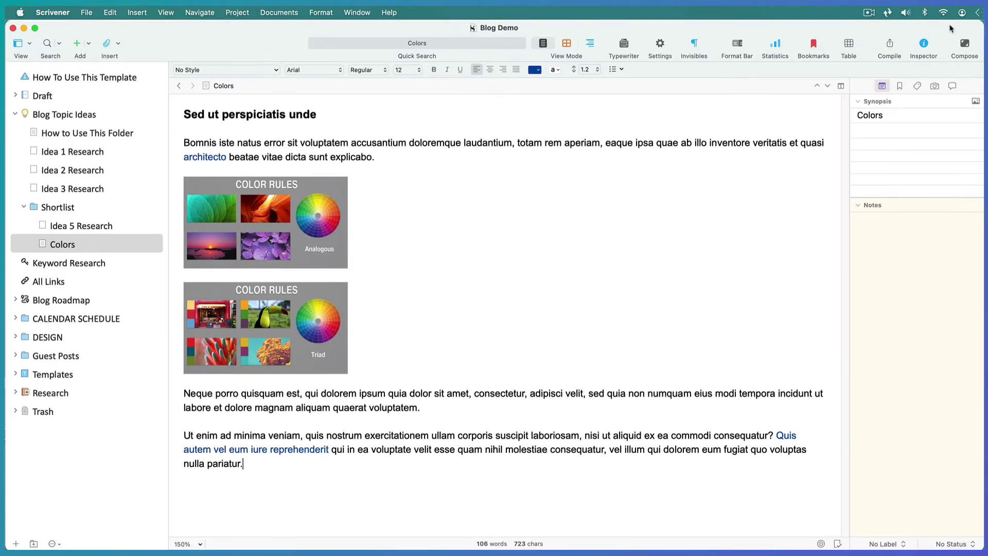
left_click(900, 88)
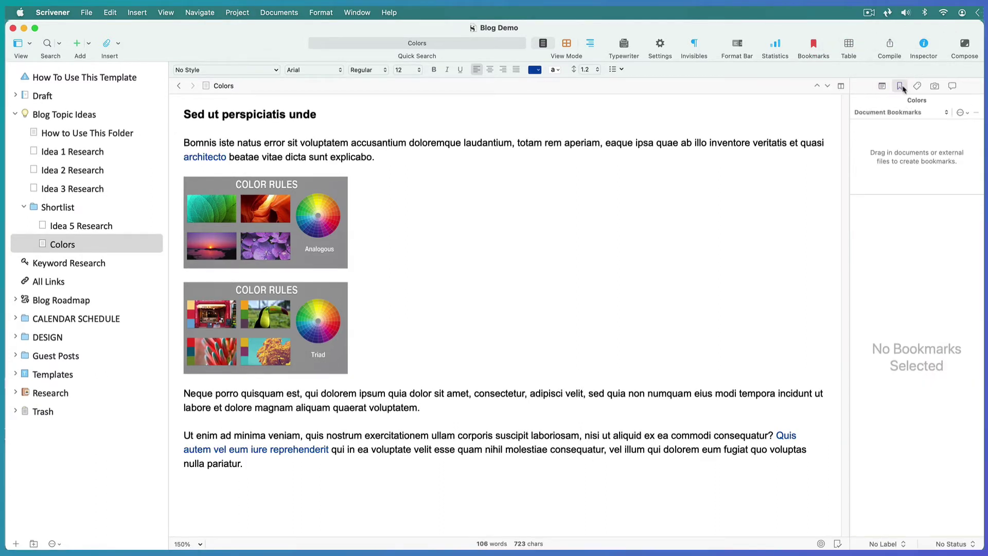
left_click(961, 113)
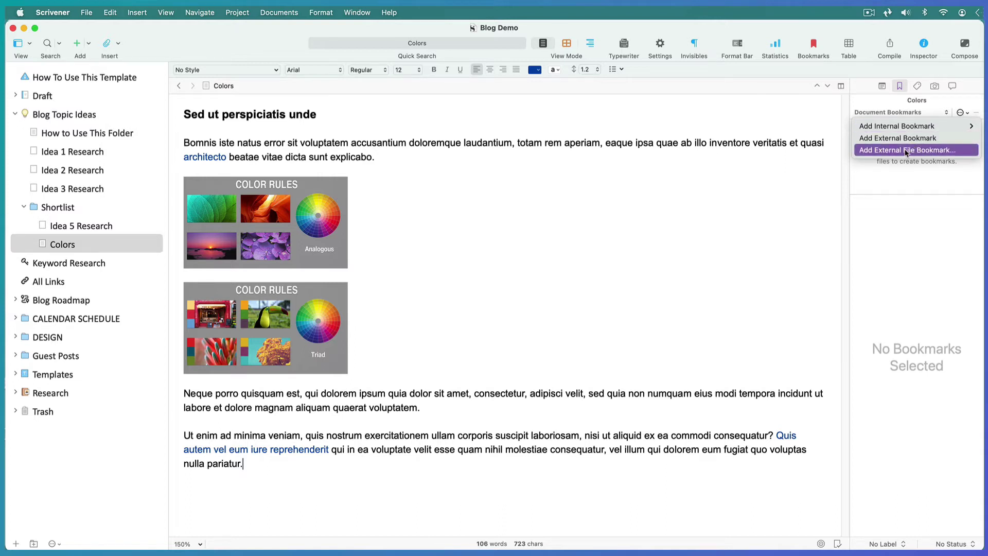
left_click(907, 150)
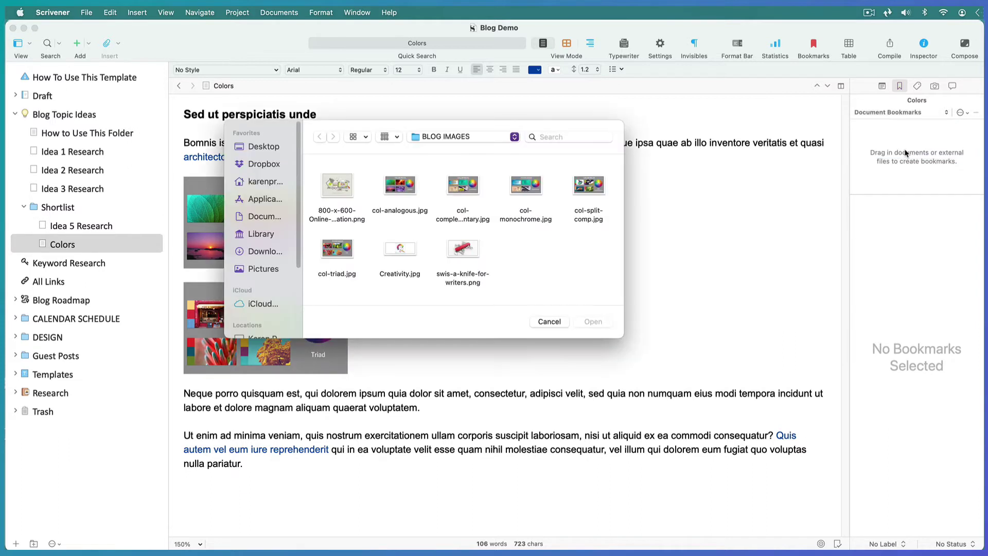
left_click(403, 186)
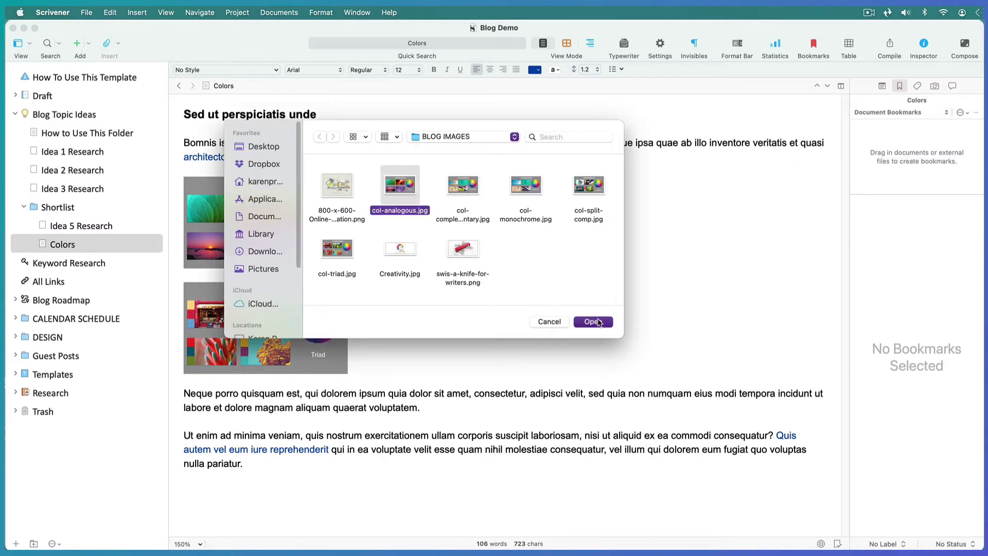
left_click(592, 321)
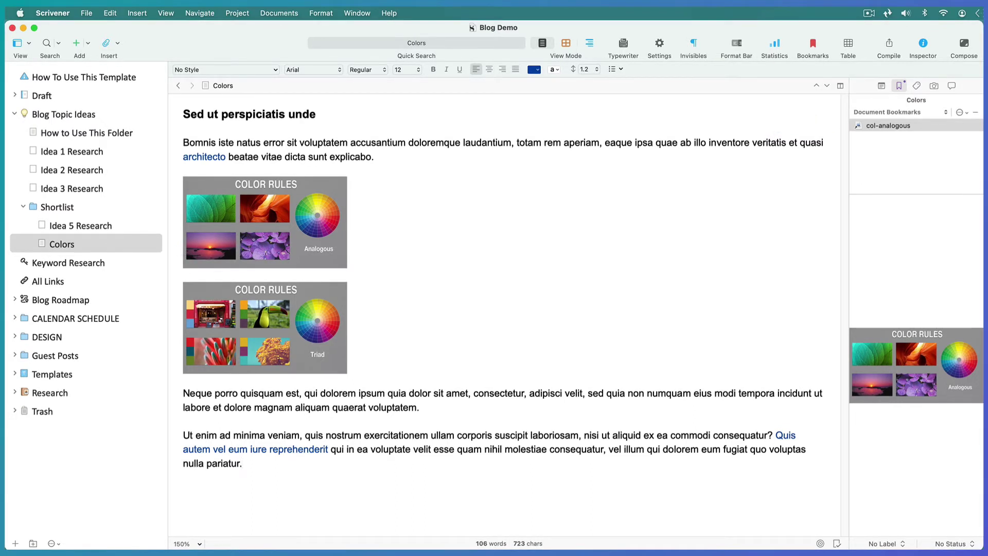
Collapse Blog Topic Ideas, view Keyword Research, and open the All Links document.
left_click(14, 114)
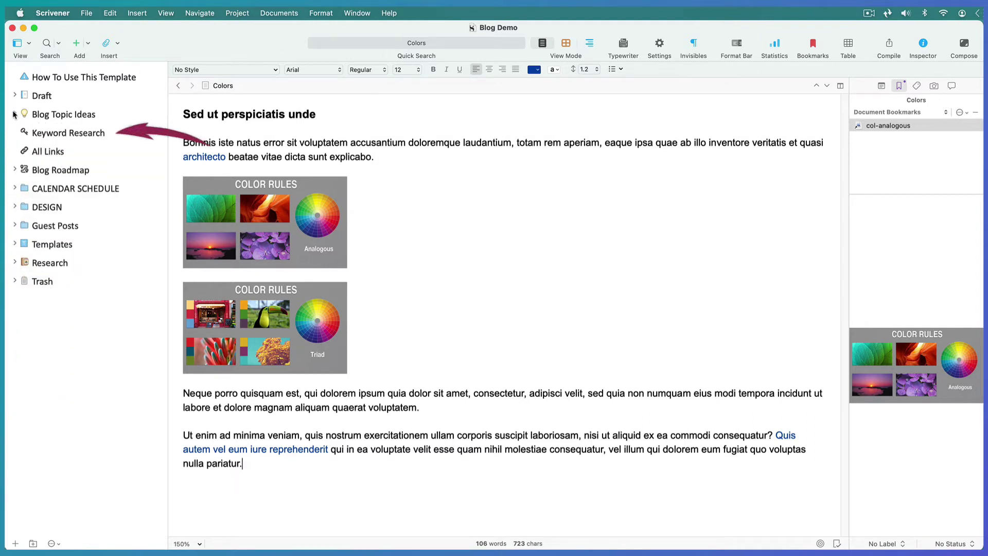
left_click(50, 133)
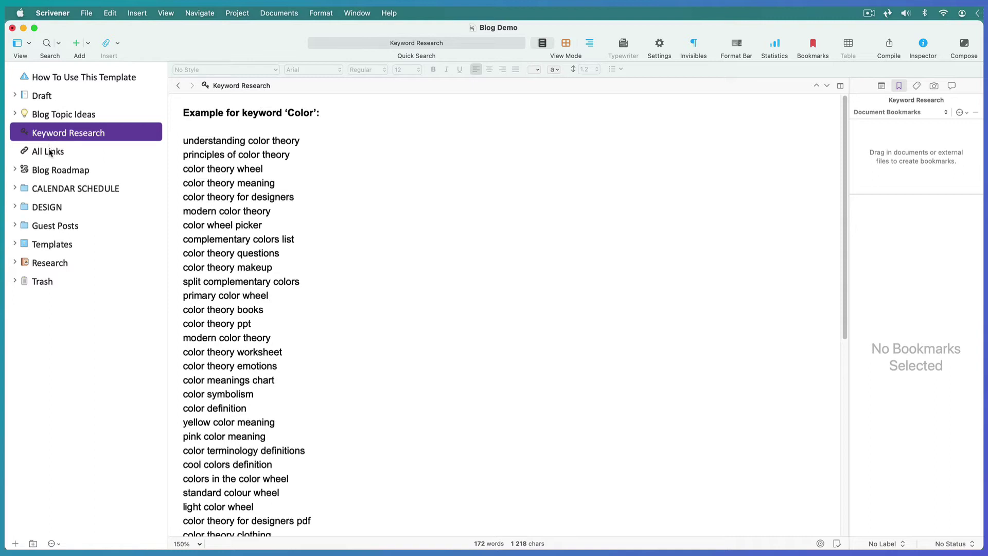
left_click(50, 152)
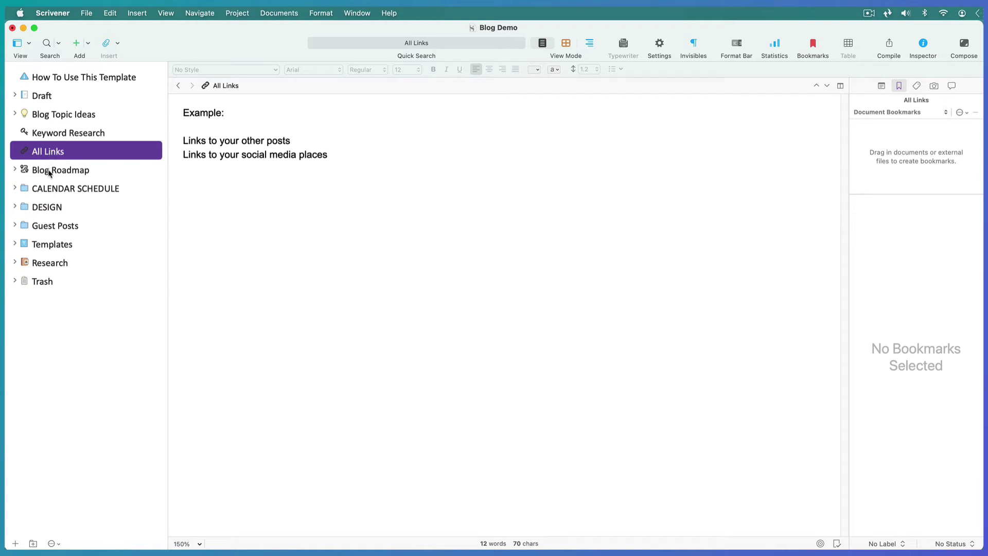
Open the Blog Roadmap corkboard showing its eight cards, Heading through Upload To Web.
left_click(50, 172)
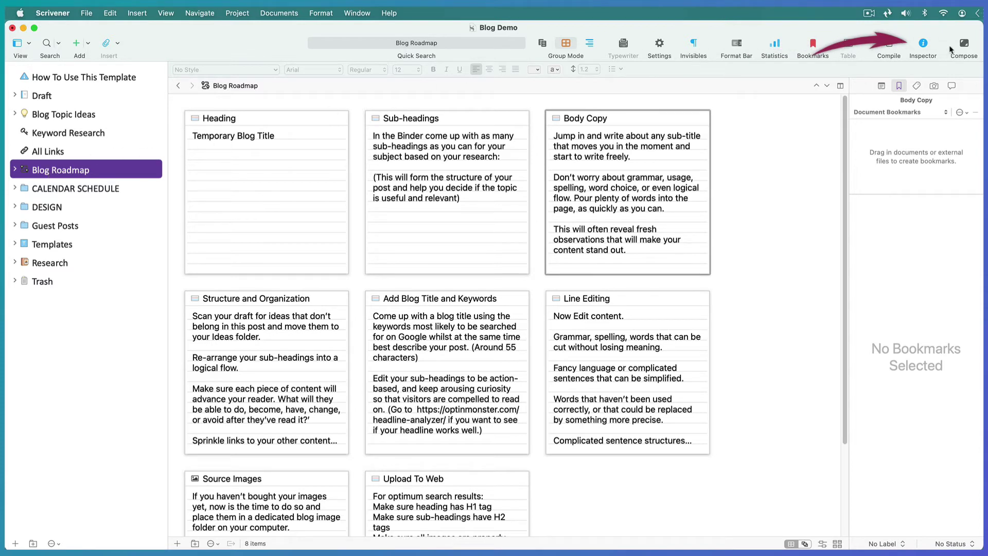
Hide the inspector, widen the window, and split the editor into wide left and narrow right corkboard panes.
left_click(922, 45)
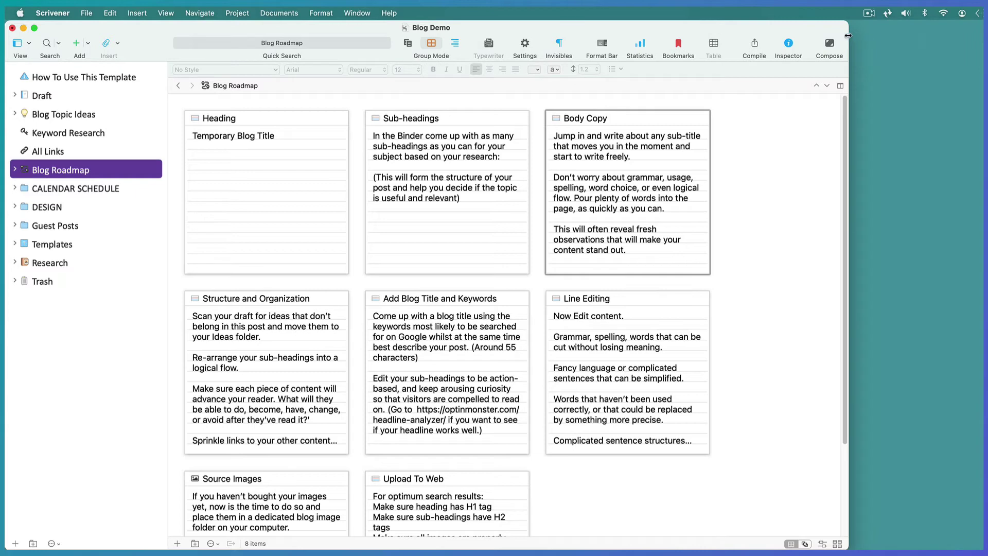
left_click_drag(850, 36, 982, 42)
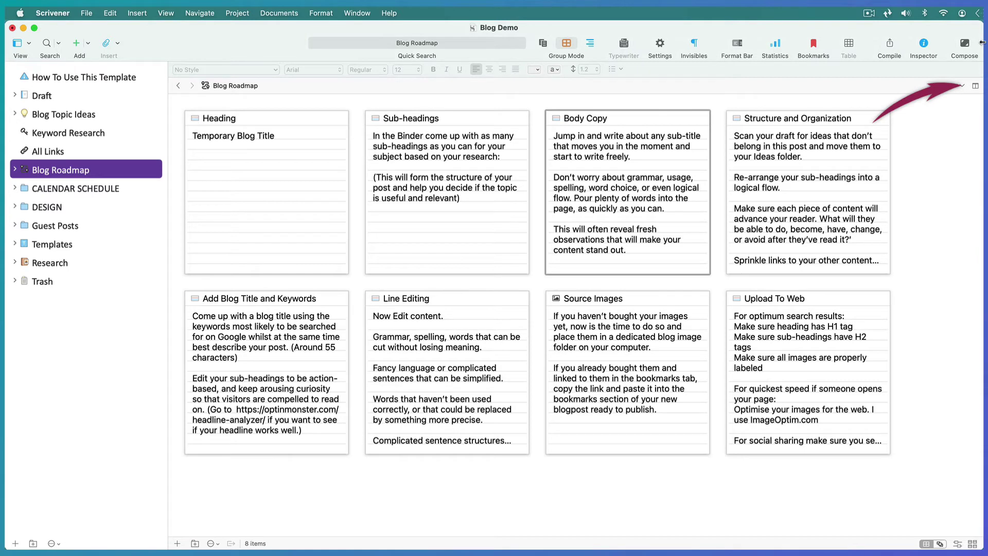
left_click_drag(982, 42, 979, 50)
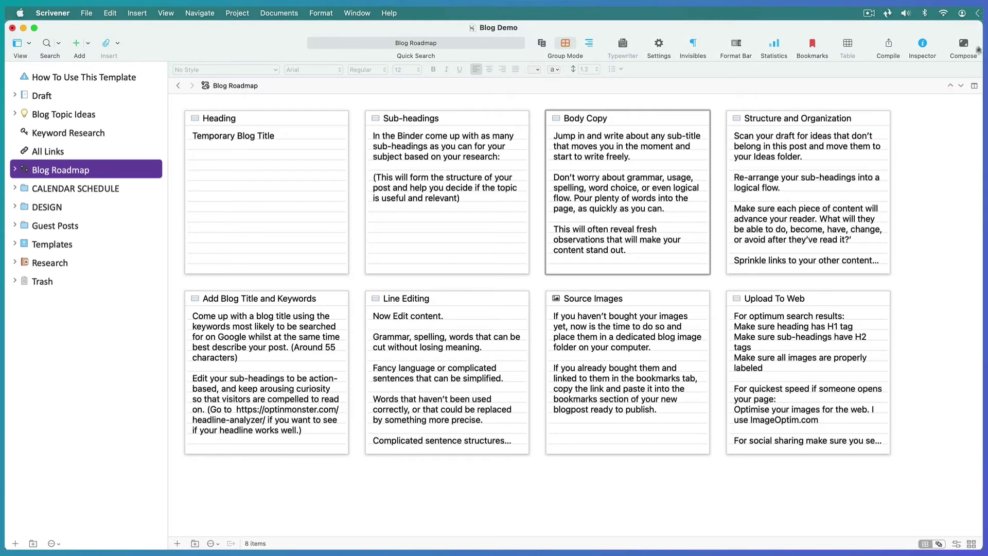
left_click(974, 87)
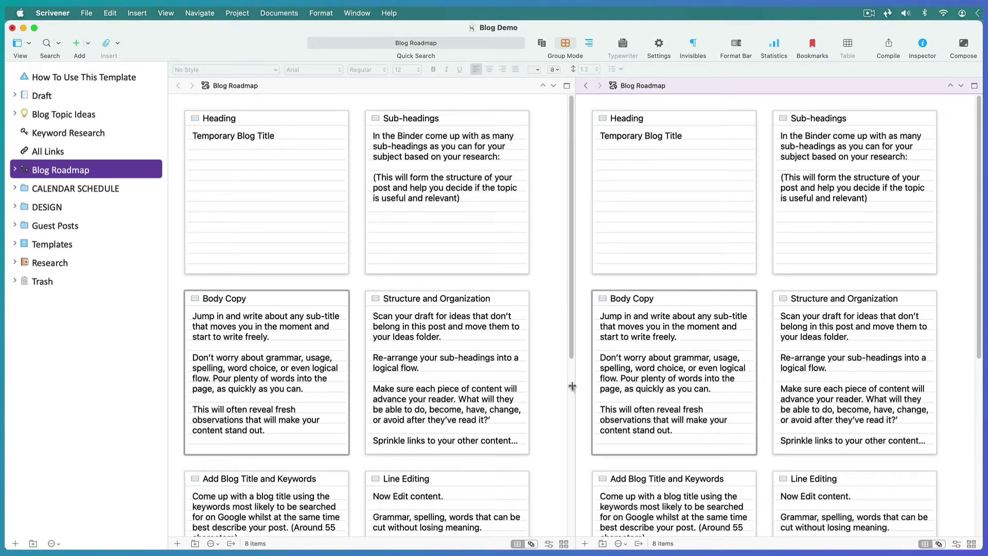
left_click_drag(574, 385, 751, 377)
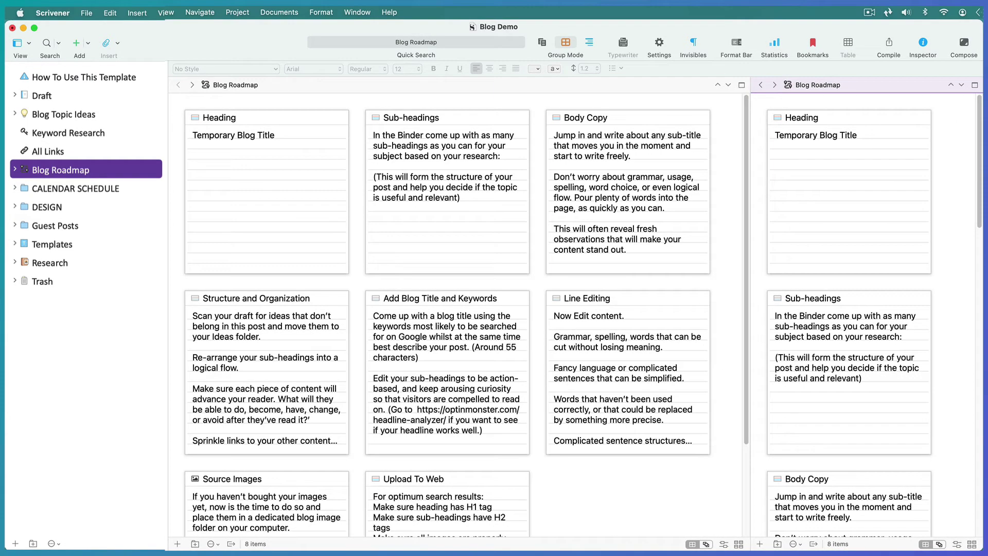
left_click(633, 492)
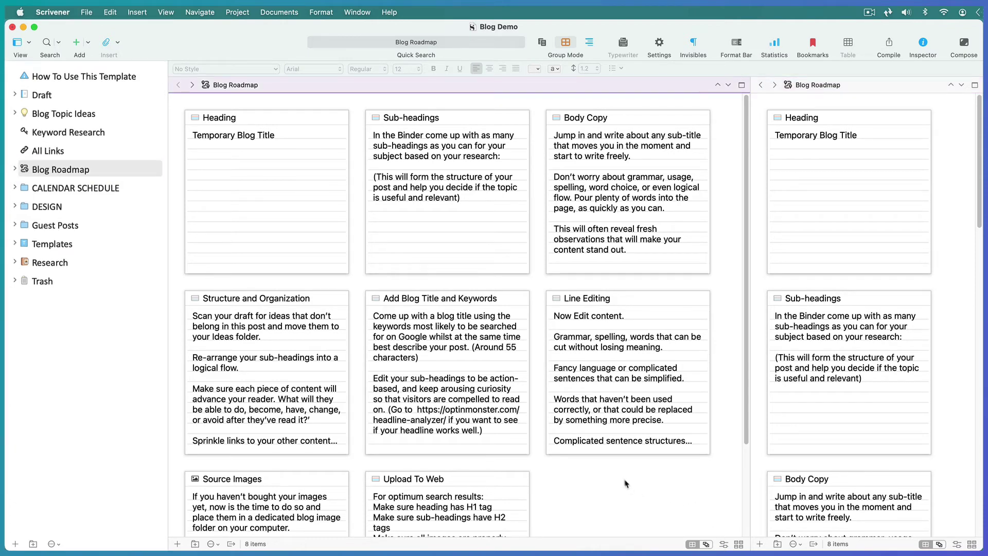
Move the Colors document from Blog Topic Ideas into DESIGN's Book Cover Design folder.
left_click(14, 113)
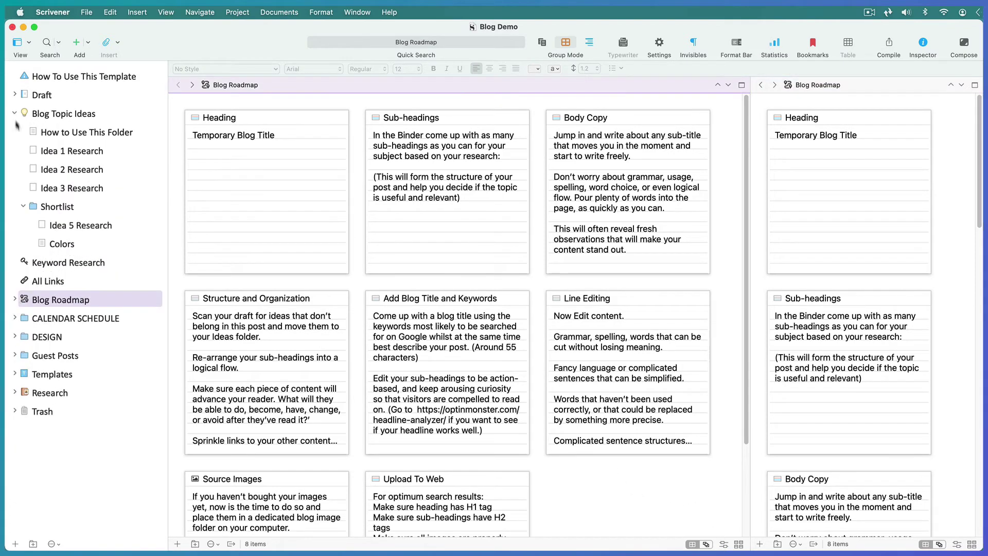
left_click(60, 246)
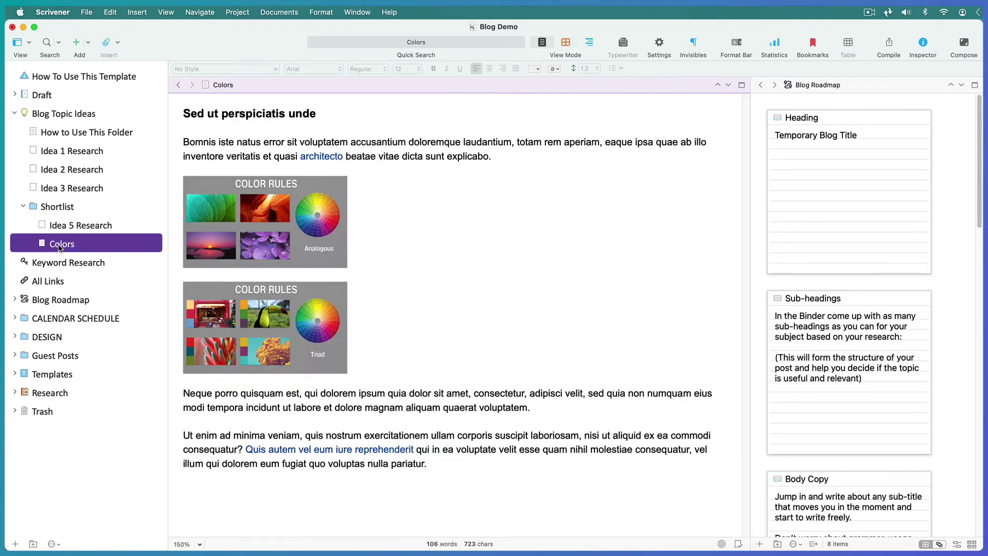
left_click(15, 319)
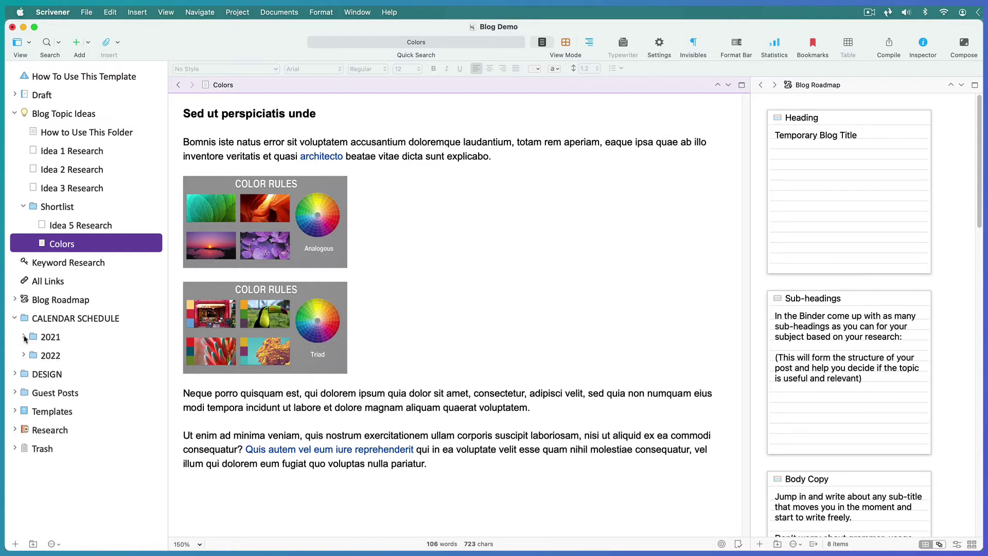
left_click(23, 338)
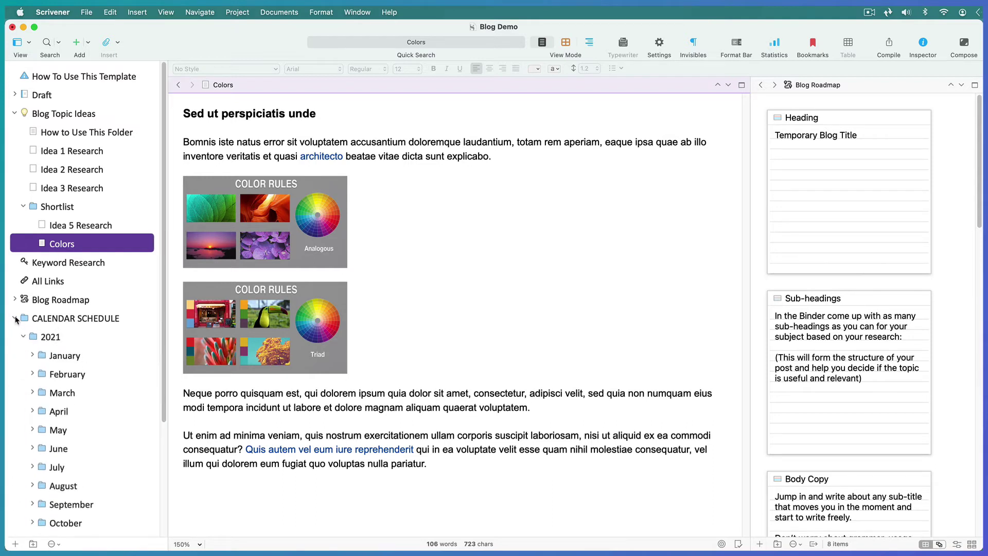
left_click(15, 318)
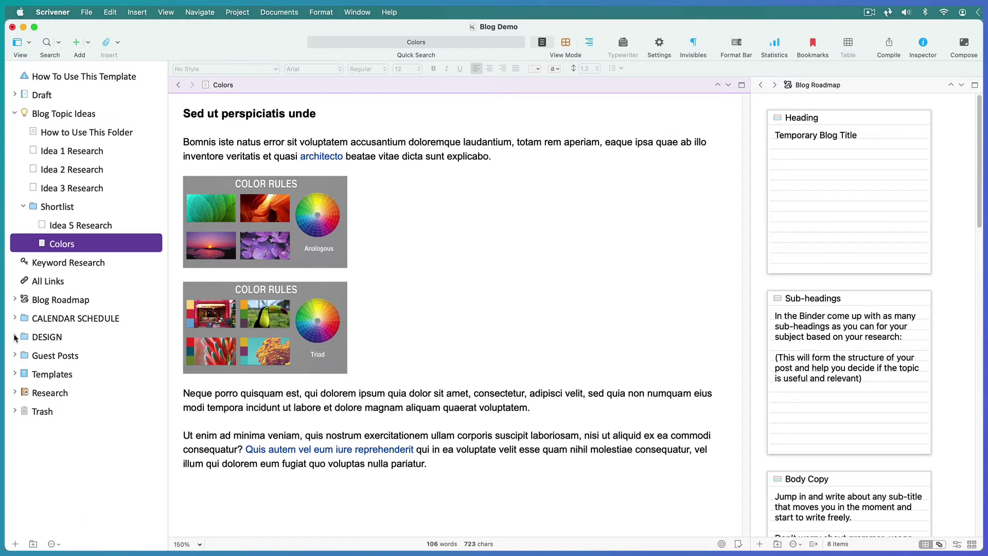
left_click(15, 337)
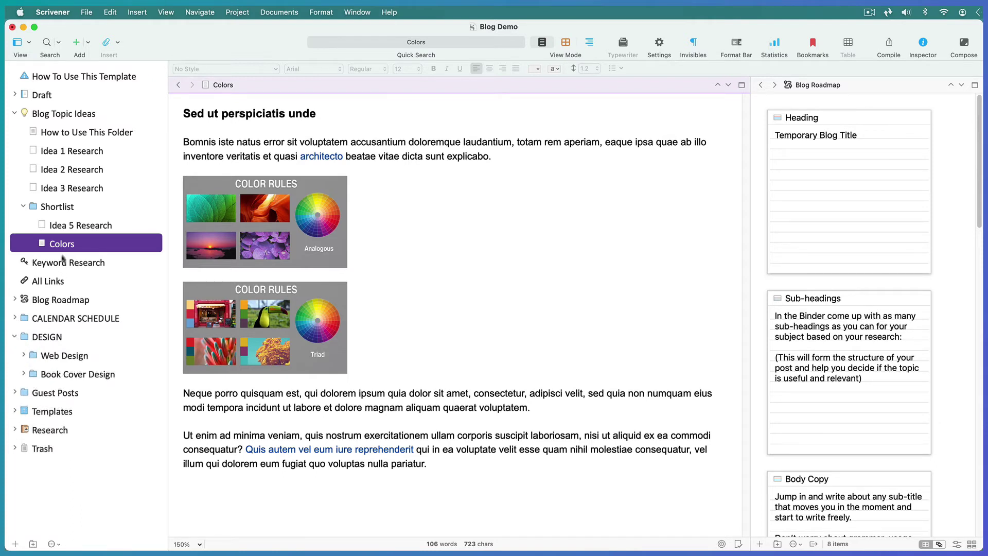
left_click_drag(63, 246, 45, 374)
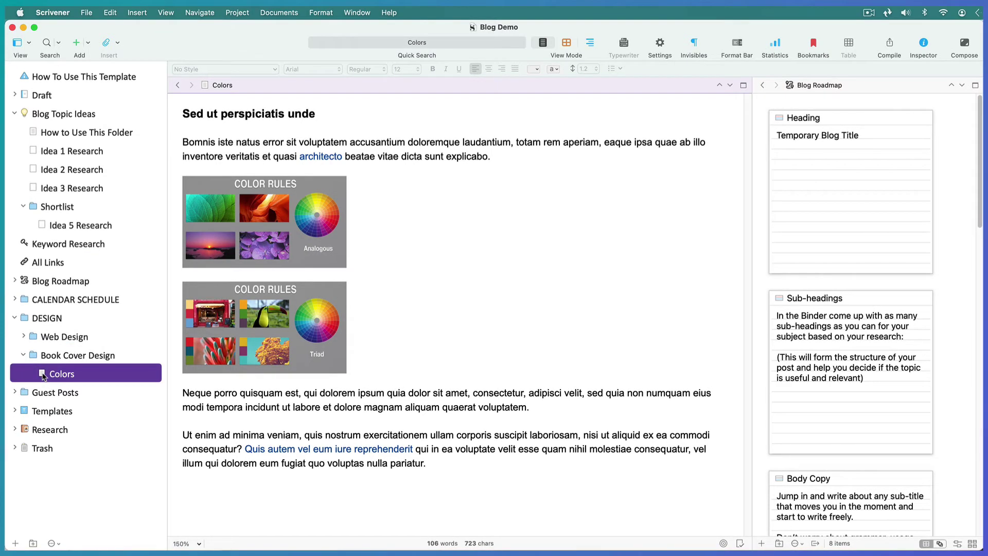
Rename the moved Colors document to Colors Research.
left_click(63, 376)
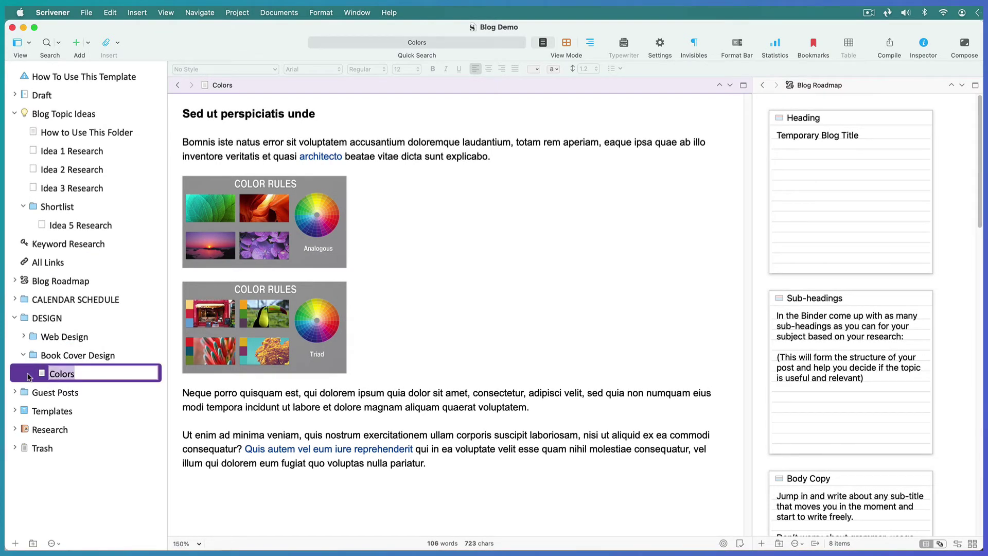
key("Right")
type("Research")
key("Return")
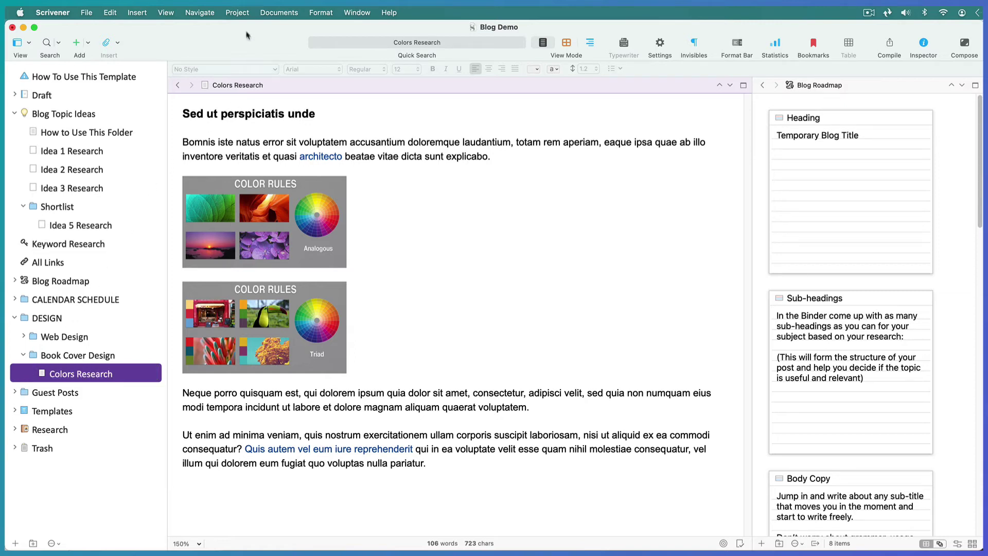
Create a folder from the Blog (Blank) template inside Book Cover Design, named Colors Blog.
left_click(242, 13)
mouse_move(263, 53)
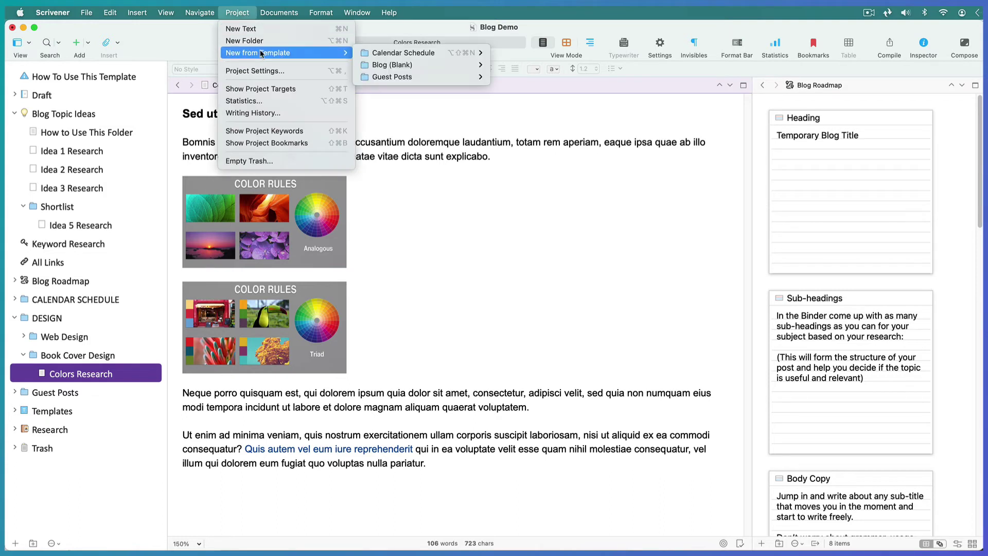
left_click(364, 66)
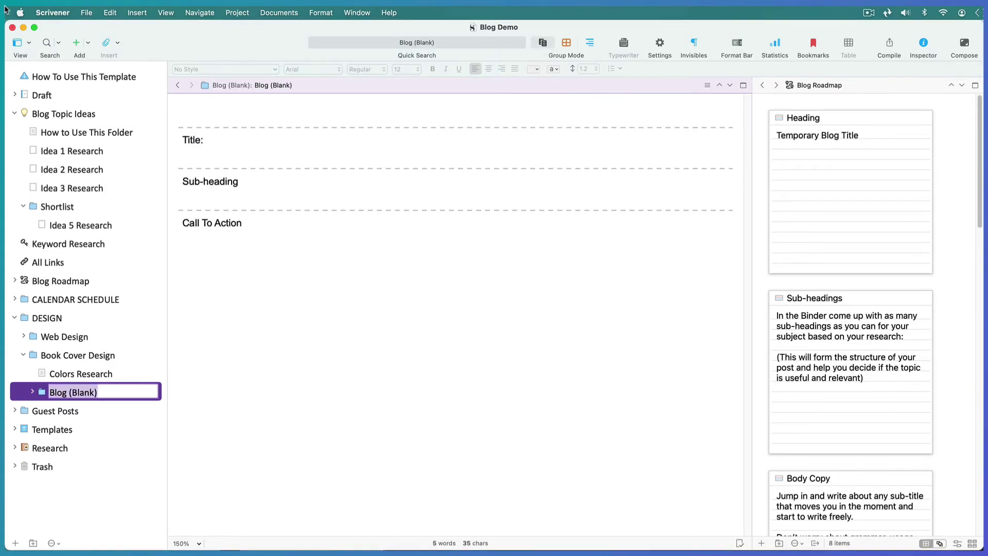
type("Color")
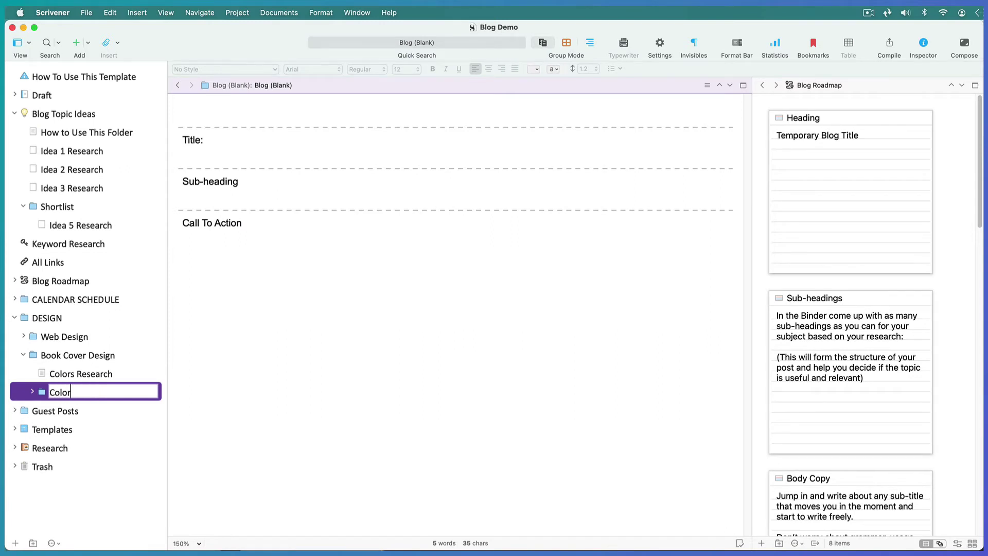
type("s Blog")
key("Return")
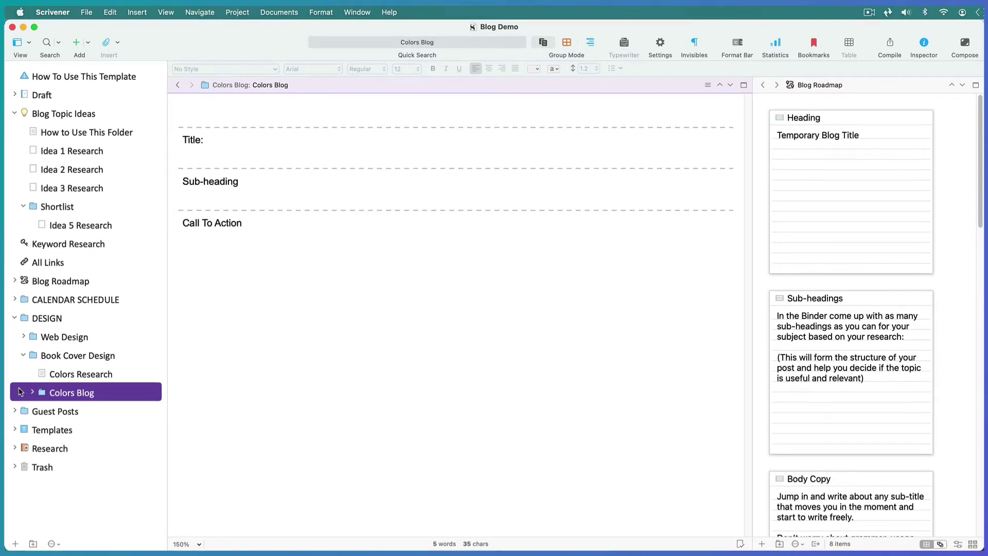
Expand Colors Blog to show Title, Sub-heading and Call To Action, and collapse Blog Topic Ideas.
left_click(32, 393)
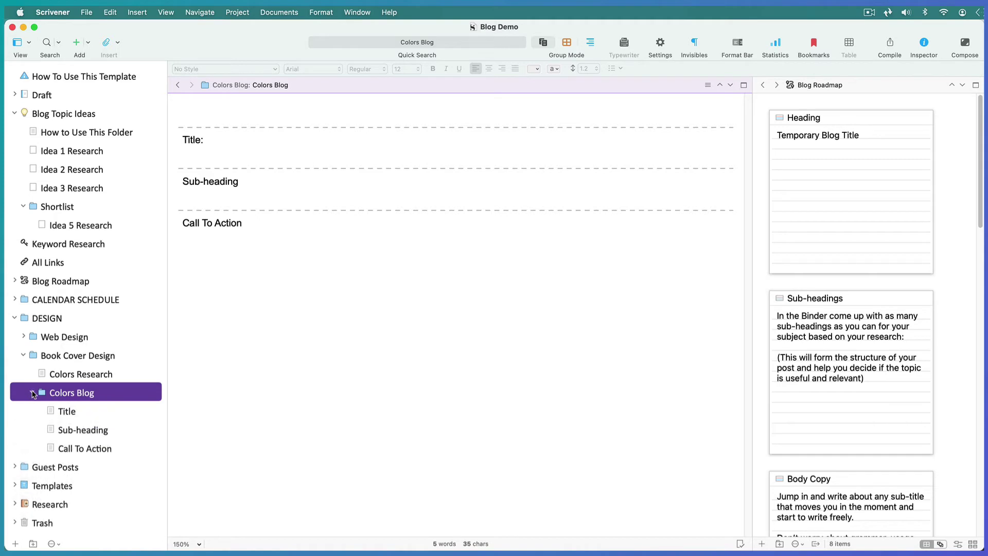
left_click(15, 115)
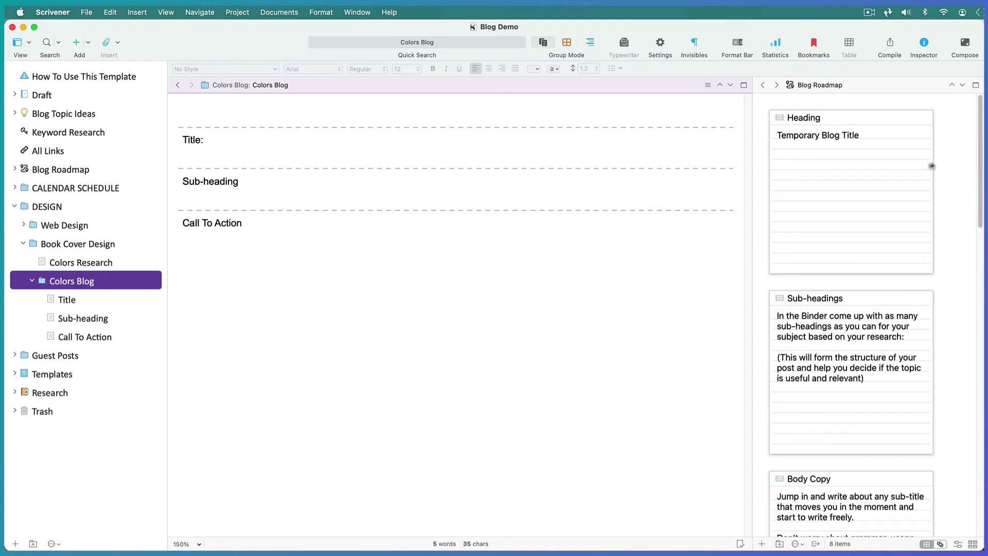
left_click(956, 170)
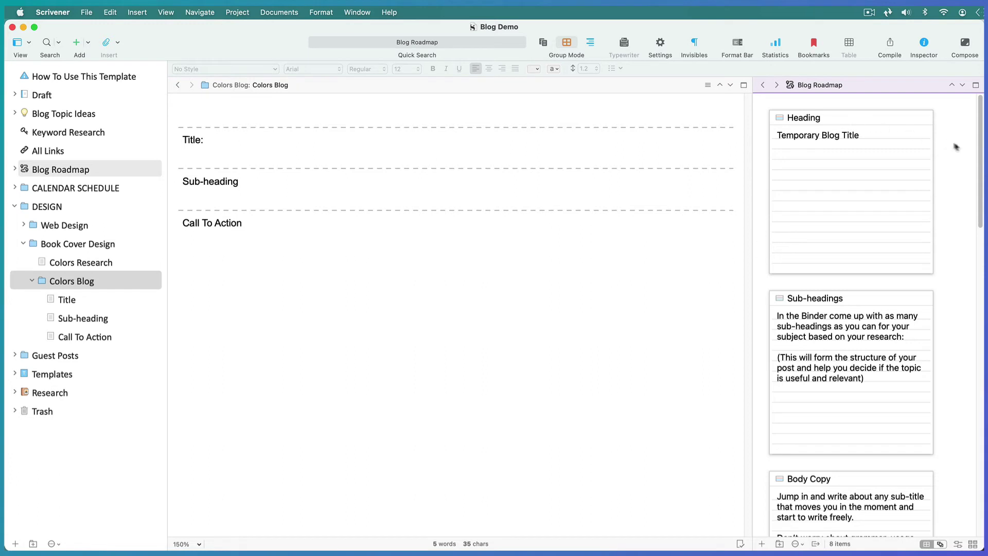
scroll(979, 154, "down", 5)
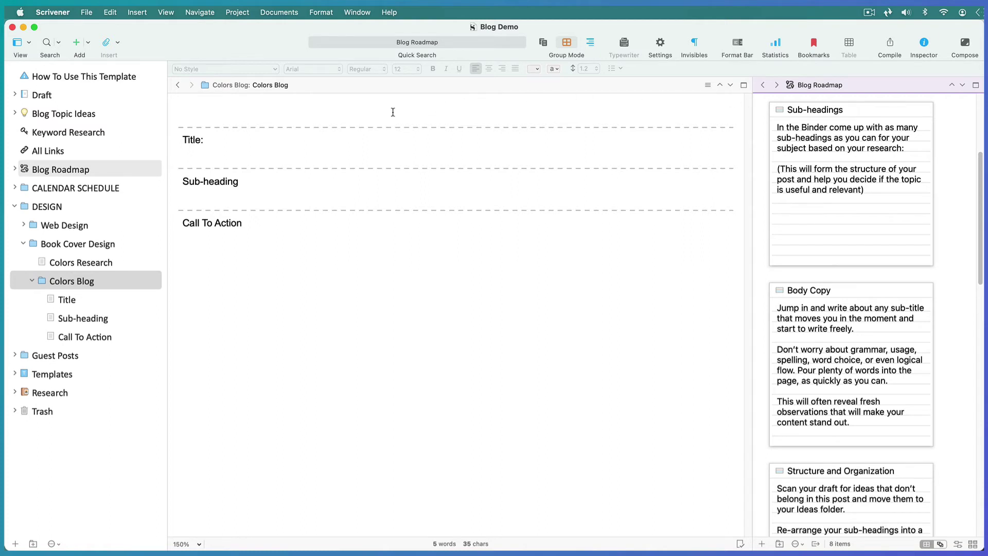
Rename Sub-heading to Color Wheel and add a new Analogous document after it.
left_click(393, 112)
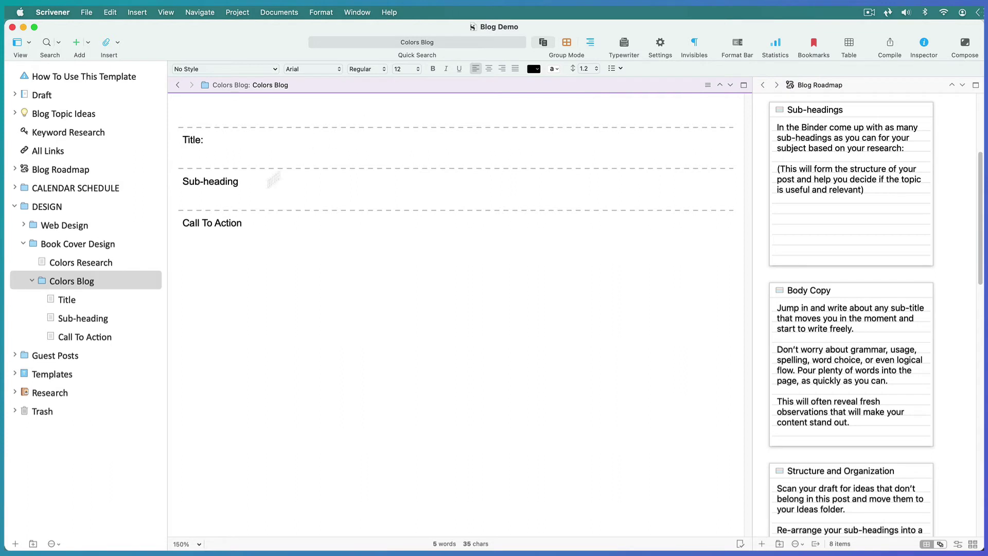
left_click(87, 320)
left_click(86, 320)
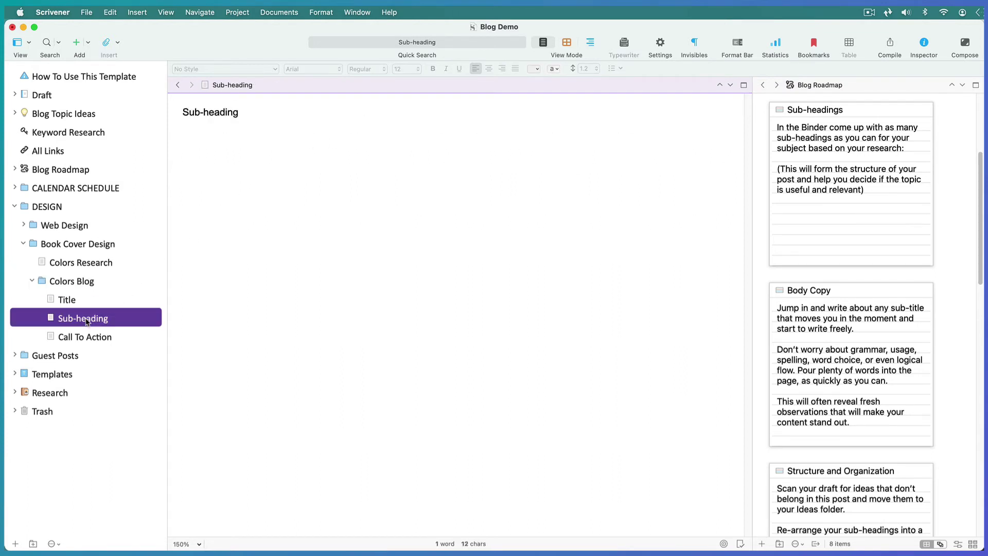
key("Return")
type("Color Wheel")
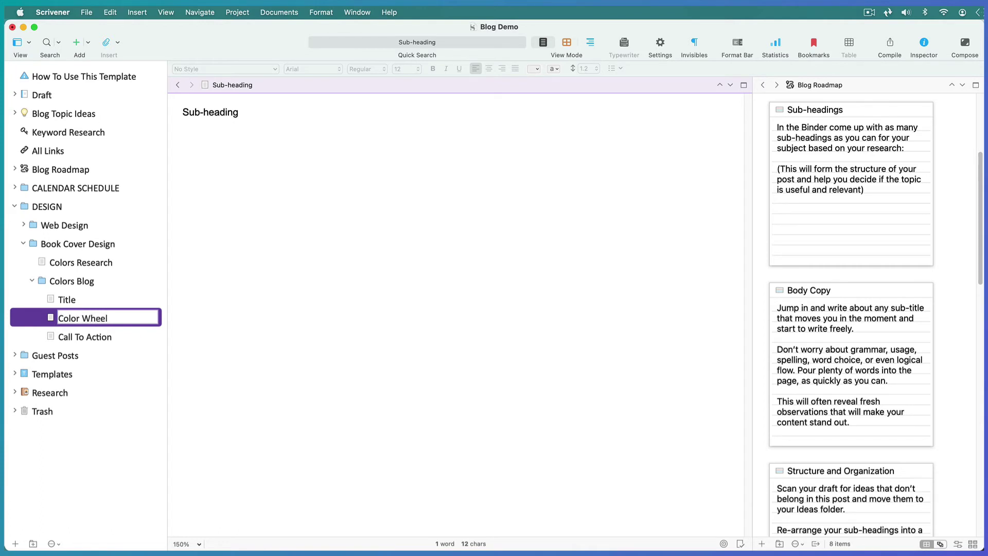
key("Return")
key("Return")
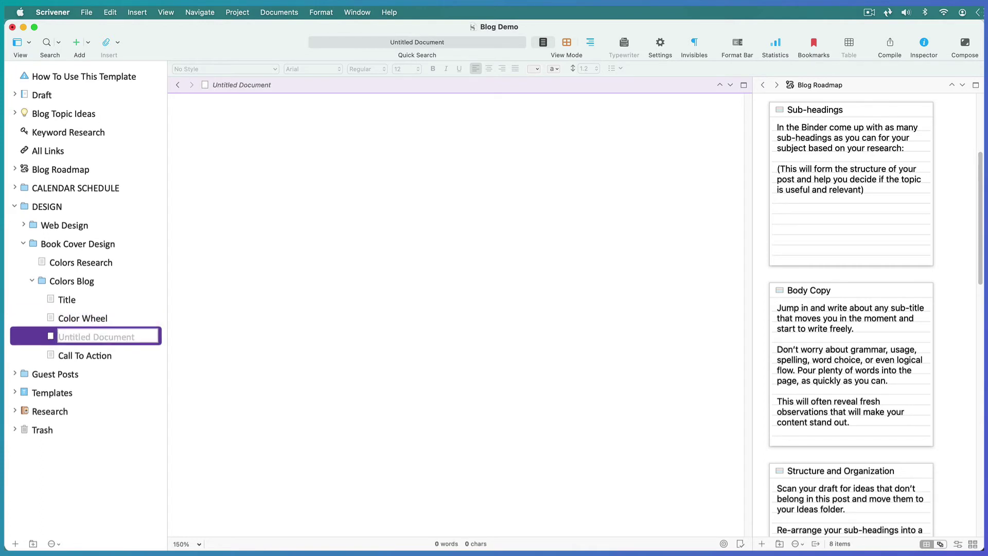
type("Analogous")
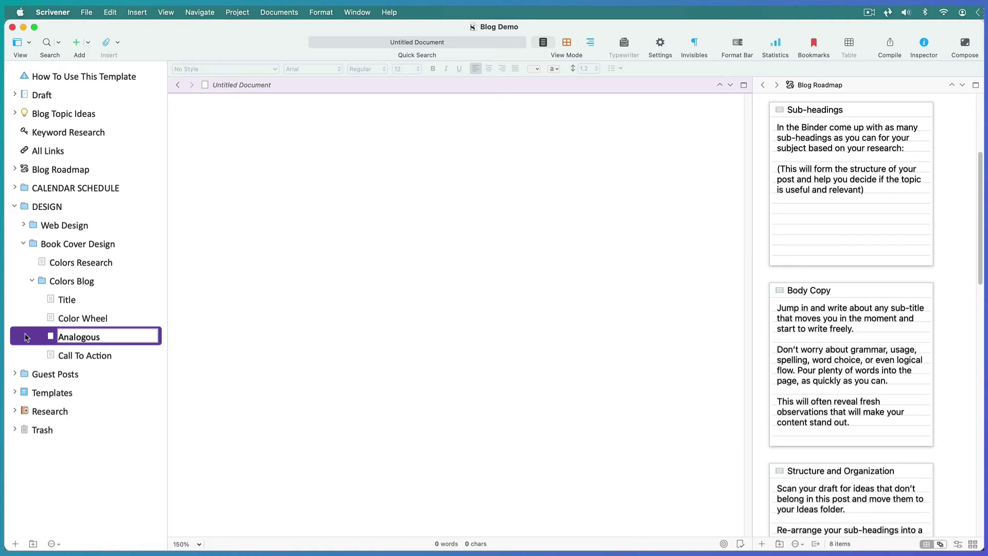
key("Return")
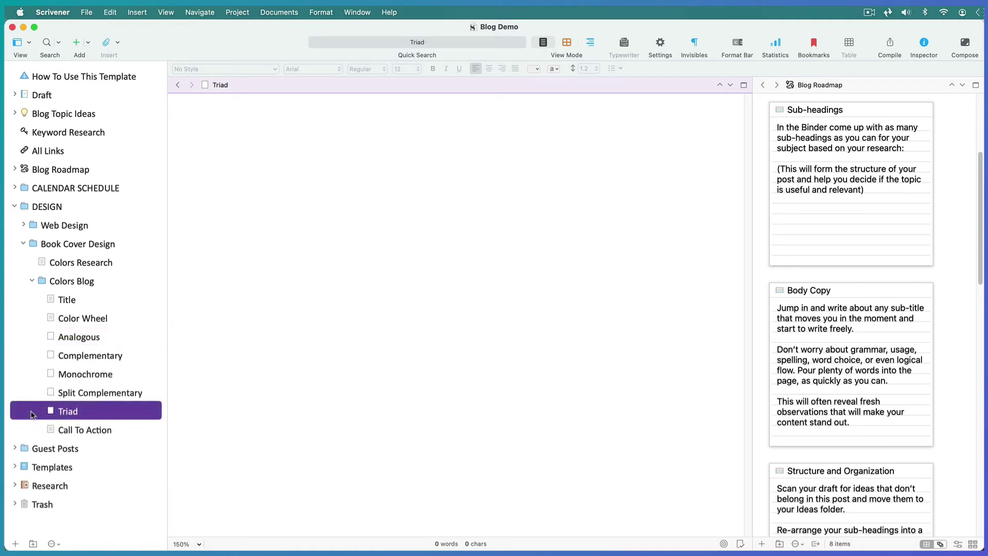
Paste body text into Color Wheel (replacing Sub-heading), Complementary and Split Complementary.
left_click(89, 322)
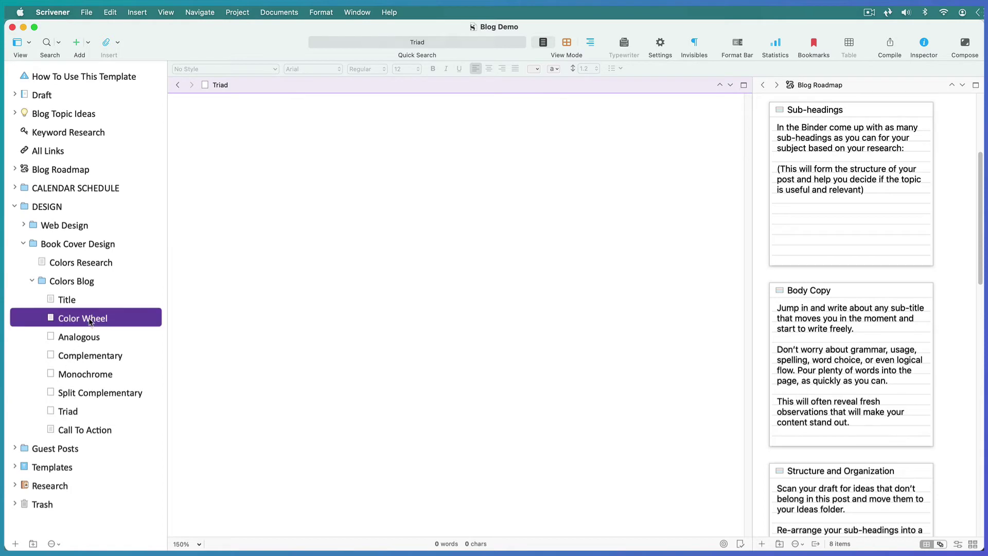
left_click_drag(273, 113, 178, 112)
type("Bomnis iste natus error sit voluptatem accusantium doloremque laudantium, totam rem aperiam, eaque ipsa quae ab illo inventore veritatis et quasi architecto beatae vitae dicta sunt explicabo.")
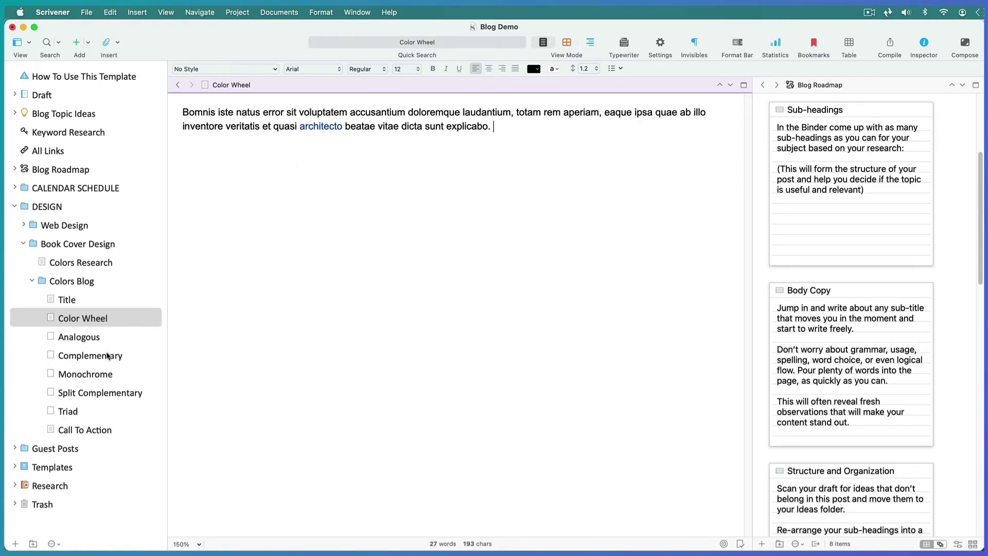
left_click(107, 358)
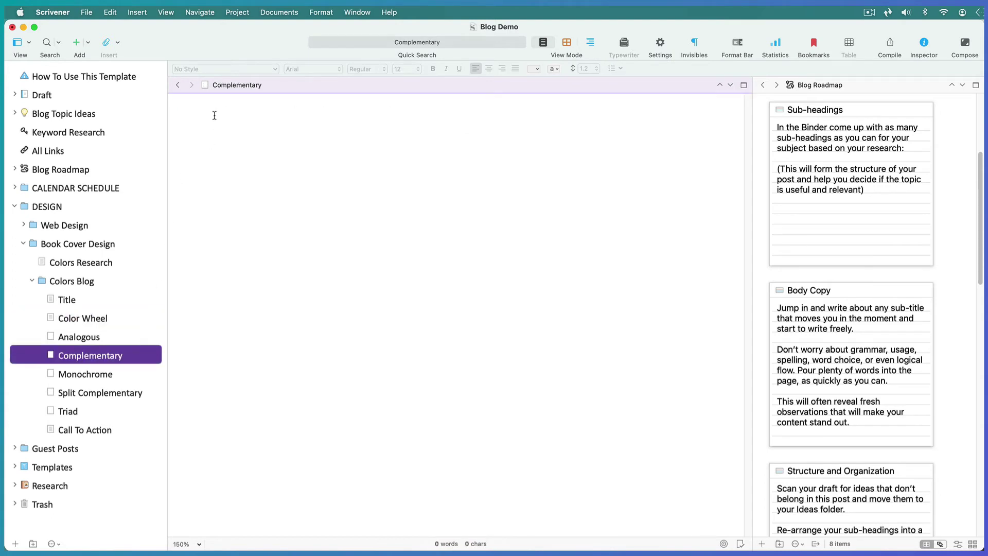
left_click(213, 116)
type("Nemo enim ipsam voluptatem quia voluptas sit aspernatur aut odit aut fugit, sed quia consequuntur magni dolores eos qui ratione voluptatem sequi nesciunt.")
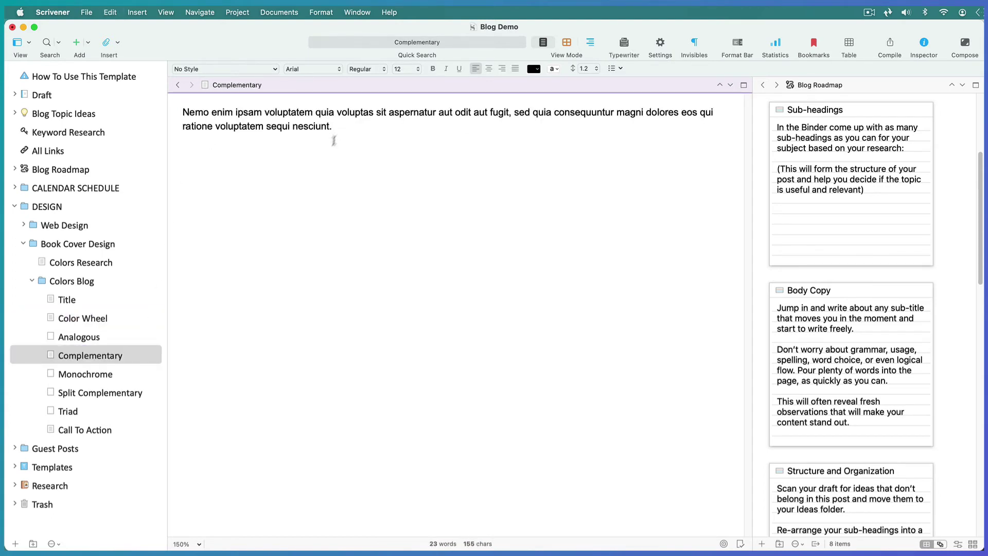
left_click(91, 394)
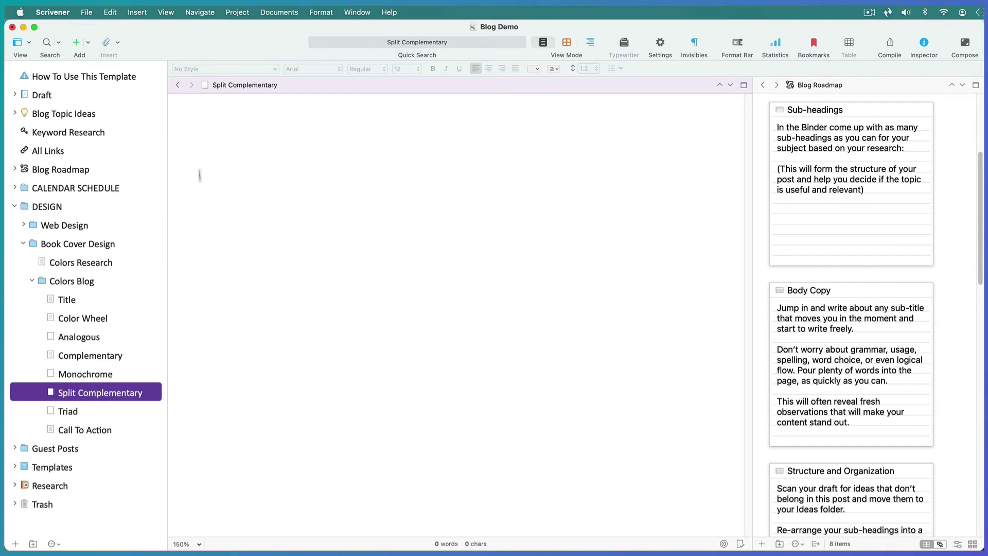
left_click(215, 119)
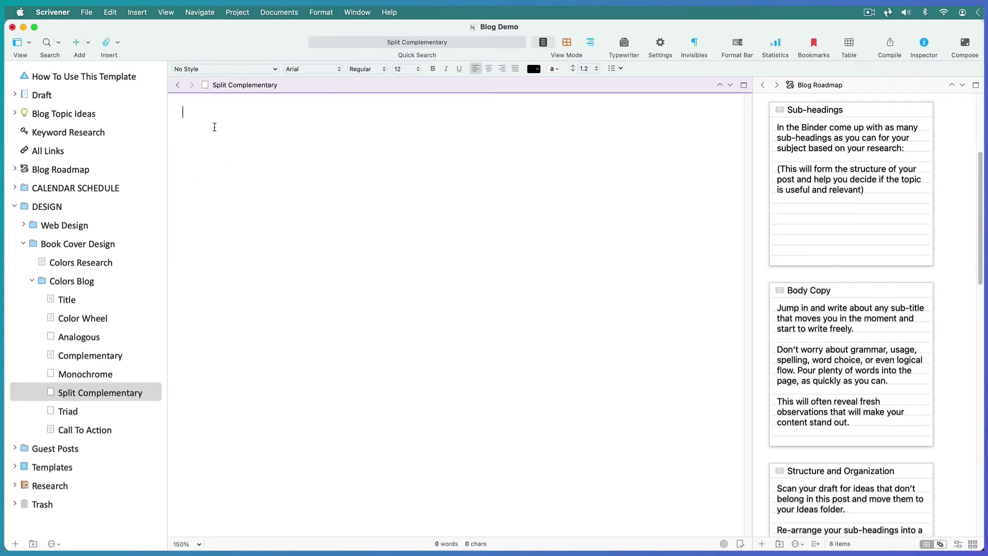
type("Neque porro quisquam est, qui dolorem ipsum quia dolor sit amet, consectetur, adipisci velit, sed quia non numquam eius modi tempora incidunt ut labore et dolore magnam aliquam quaerat voluptatem.  Nemo enim ipsam voluptatem quia voluptas sit aspernatur aut odit aut fugit, sed quia consequuntur magni dolores eos qui ratione voluptatem sequi nesciunt.  Ut enim ad minima veniam, quis nostrum exercitationem ullam corporis suscipit laboriosam, nisi ut aliquid ex ea commodi consequatur?")
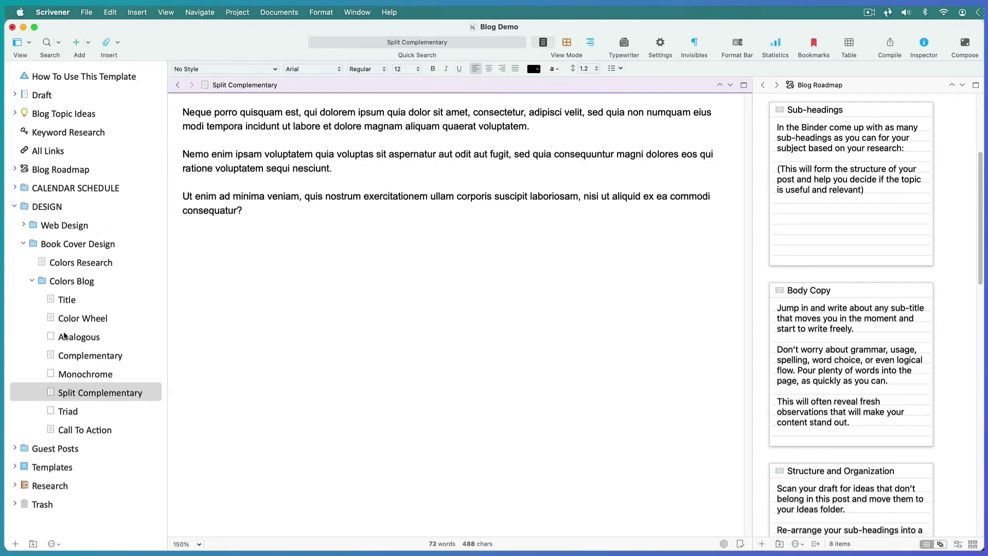
left_click(66, 341)
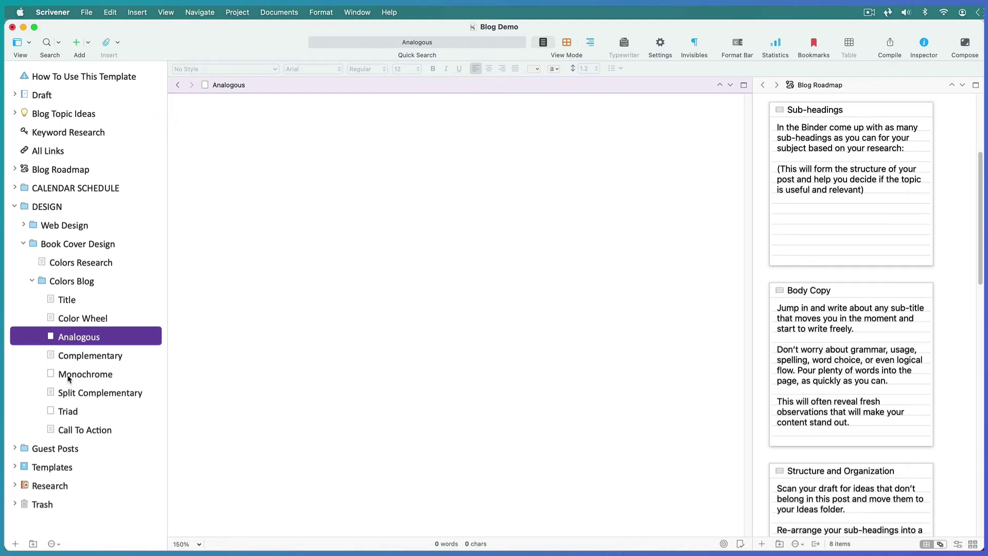
Move Monochrome above Analogous and Triad above Complementary, then view the combined 126-word post.
left_click_drag(68, 379, 70, 331)
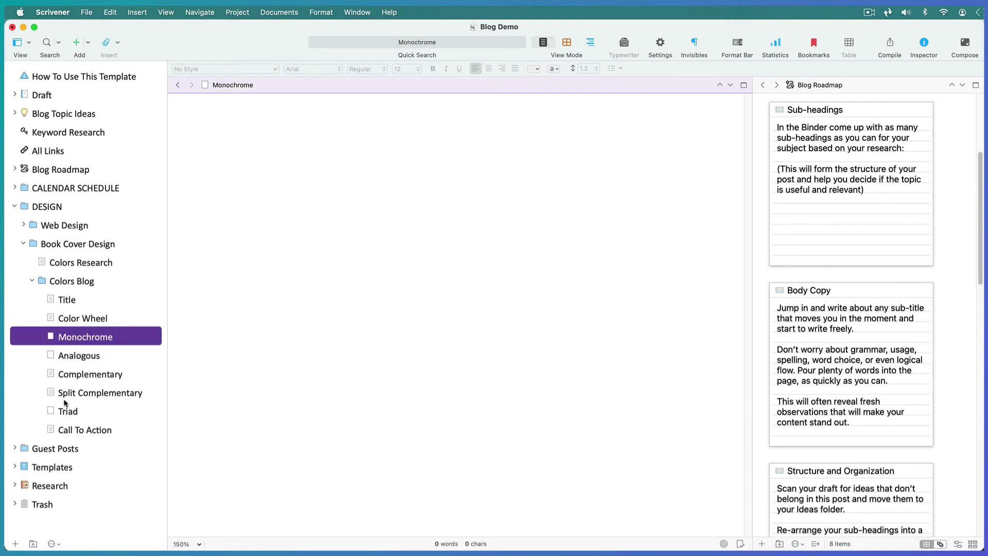
left_click_drag(65, 410, 66, 362)
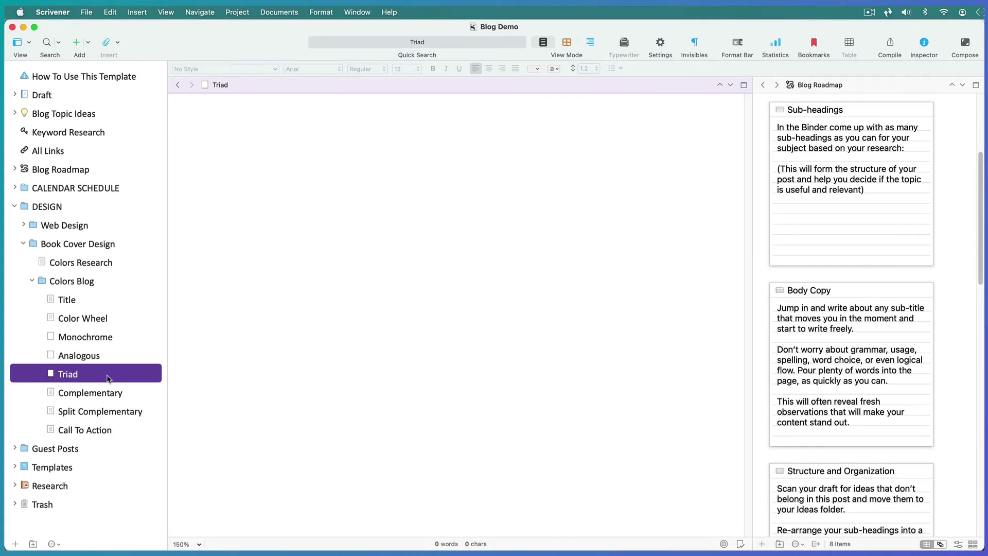
left_click(94, 284)
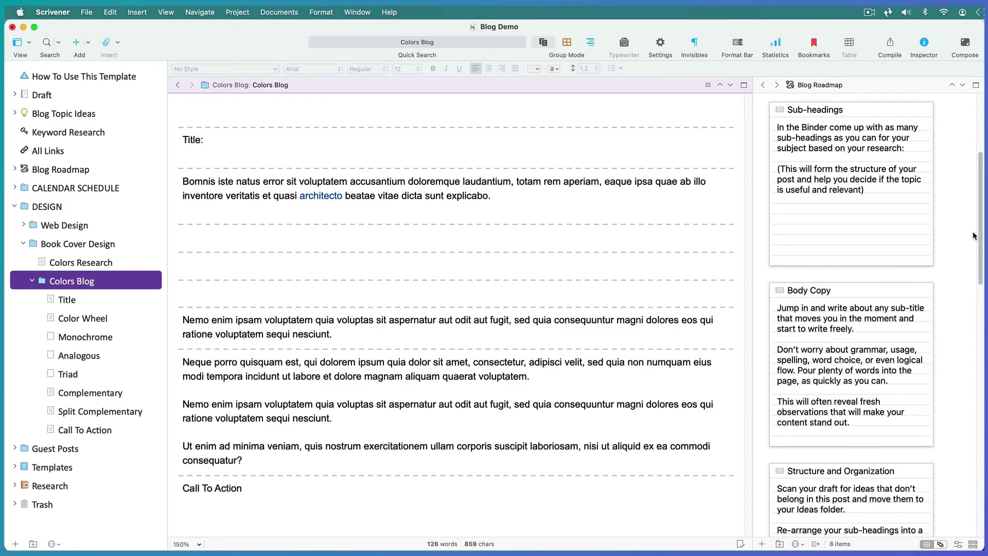
left_click_drag(980, 225, 982, 334)
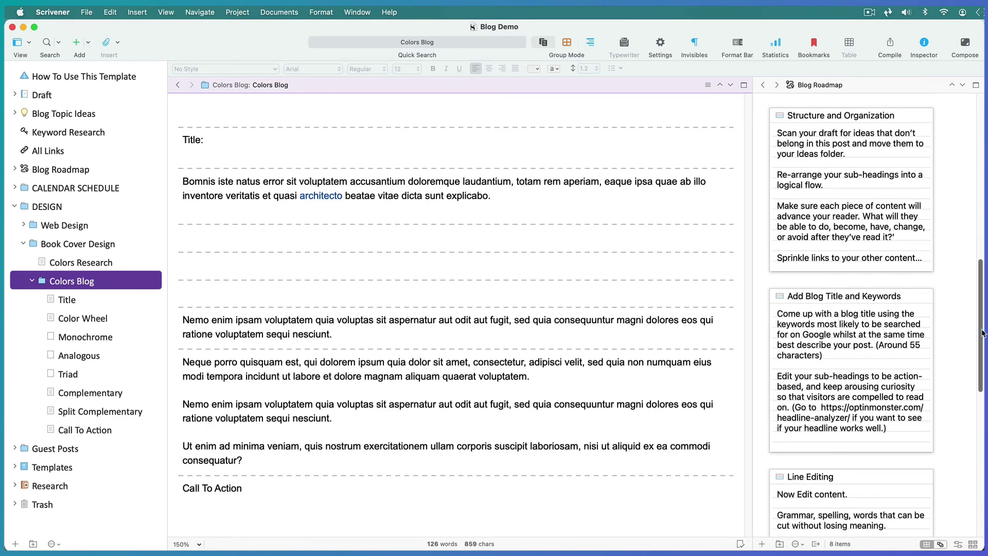
left_click(918, 260)
left_click(919, 261)
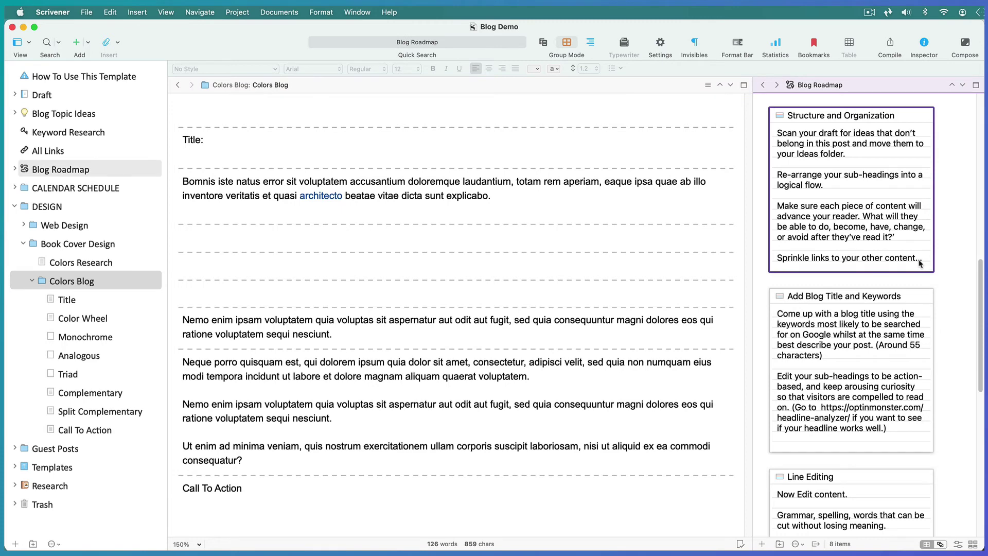
left_click(919, 261)
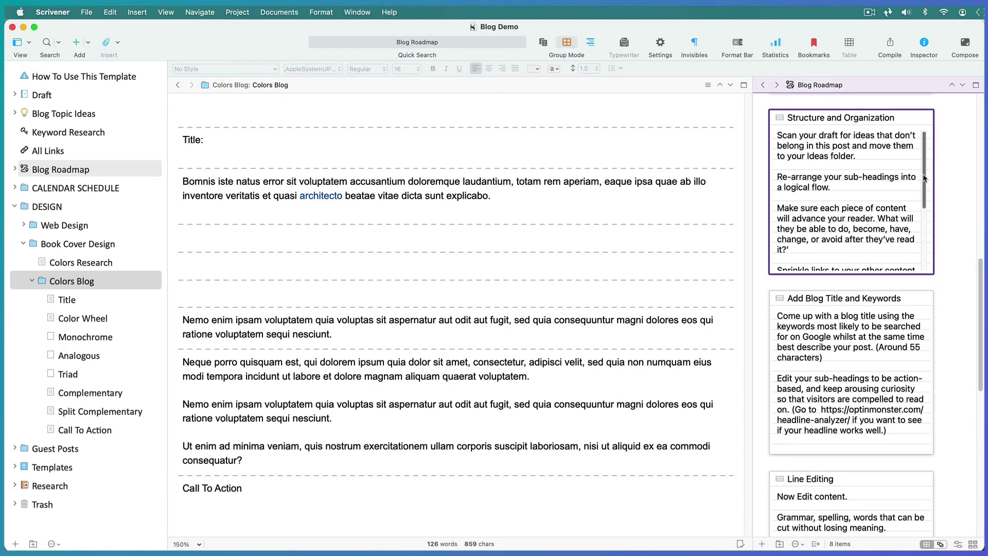
scroll(924, 180, "down", 1)
left_click_drag(924, 180, 927, 248)
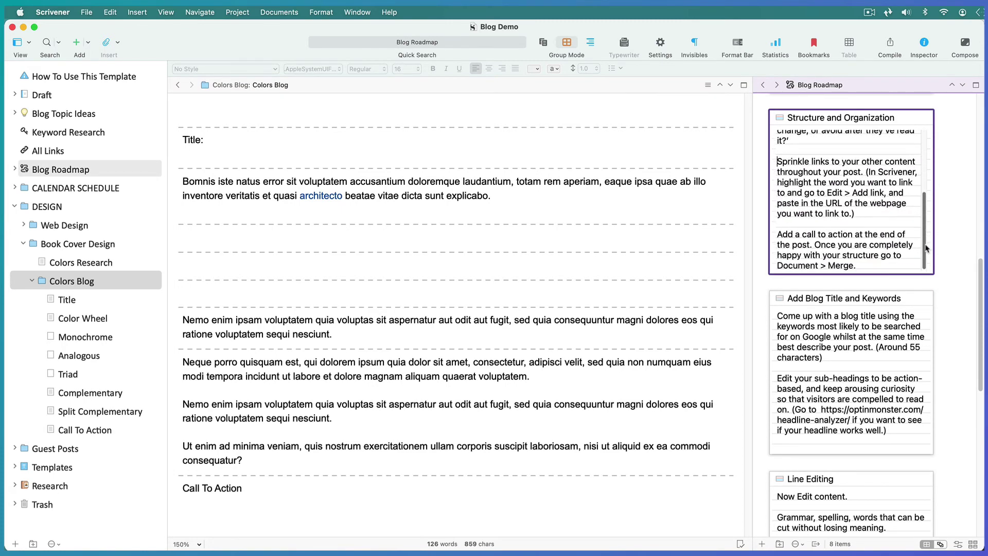
left_click(955, 240)
left_click(83, 264)
left_click(82, 264)
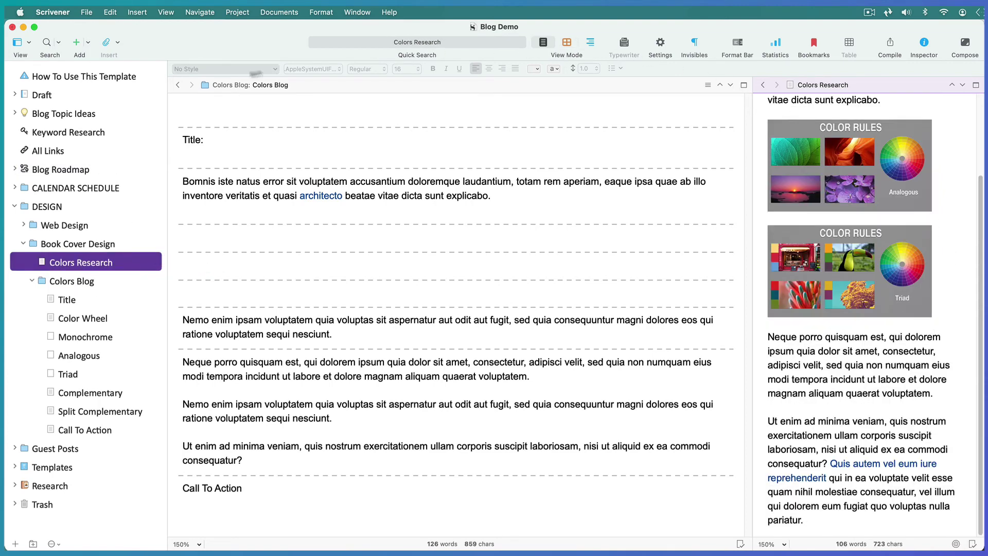
left_click(71, 132)
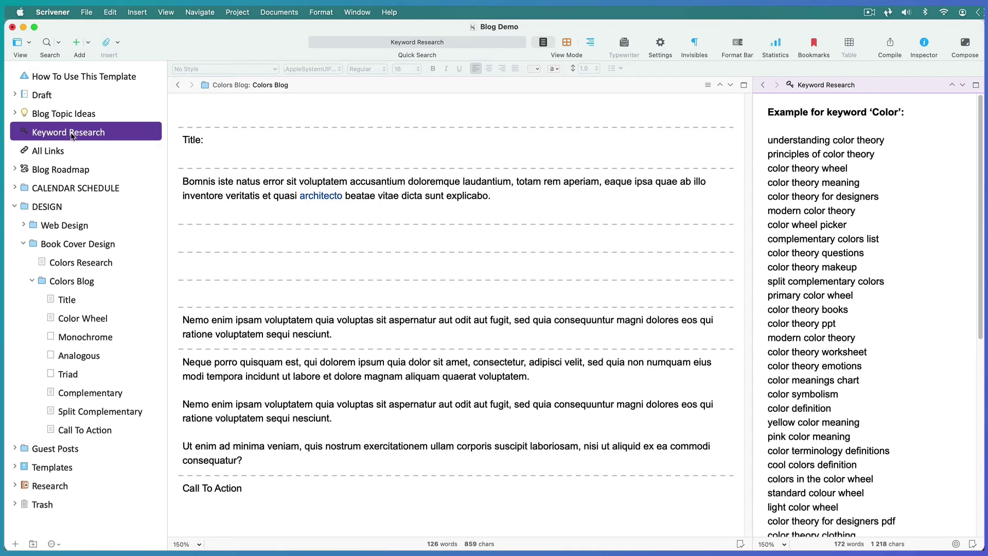
left_click(763, 85)
left_click(764, 85)
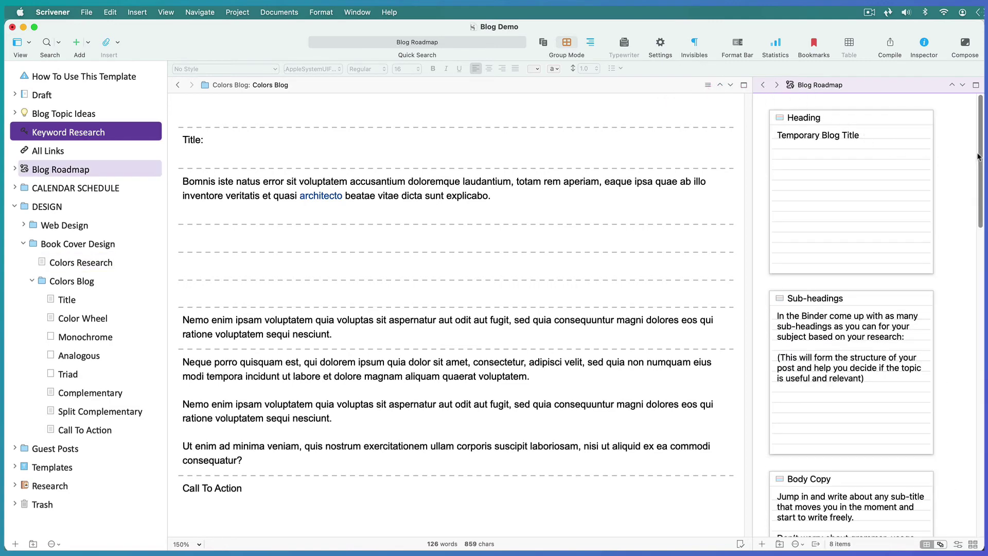
Scroll through the roadmap cards and open the Call To Action document containing 'Share'.
scroll(967, 165, "down", 5)
scroll(851, 317, "down", 10)
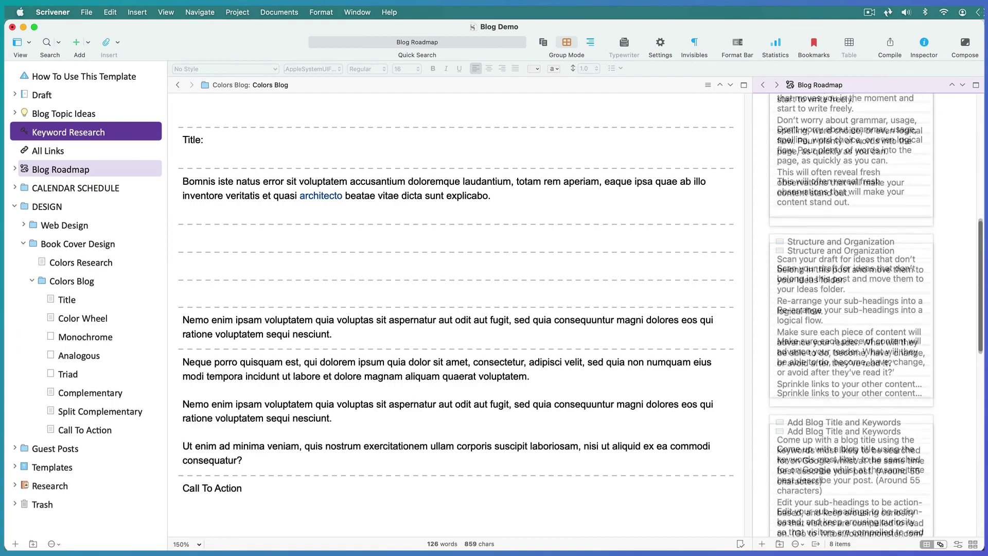
scroll(851, 317, "down", 5)
scroll(852, 317, "down", 1)
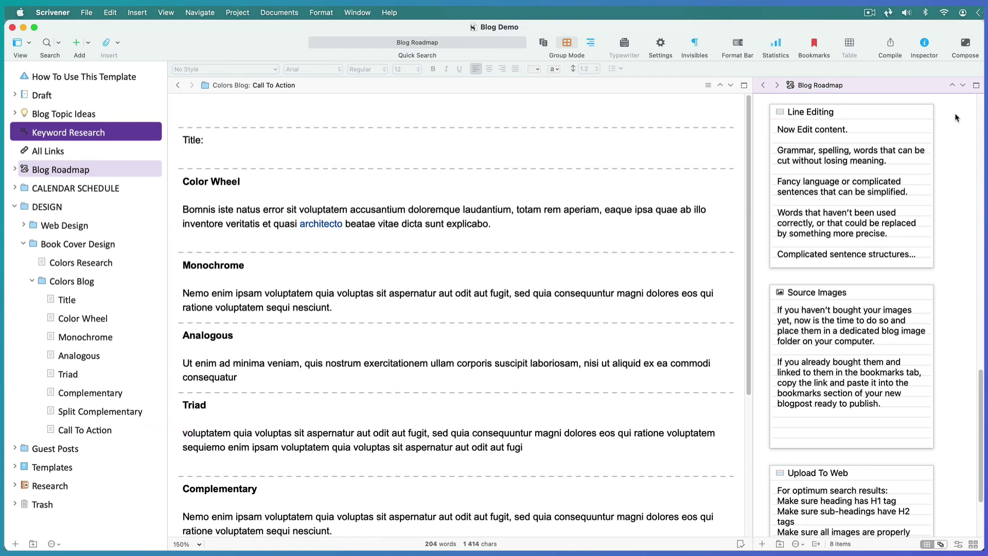
left_click(376, 101)
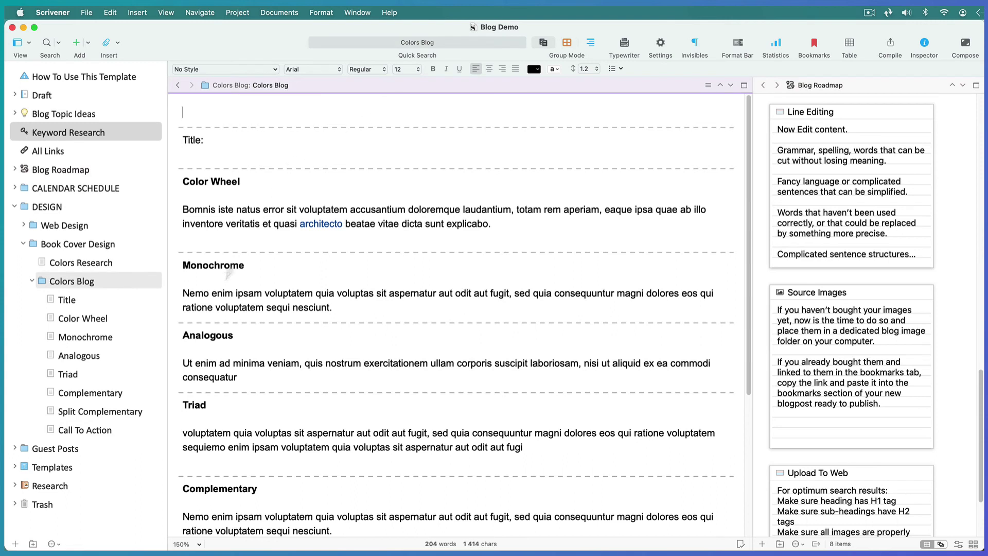
left_click(95, 435)
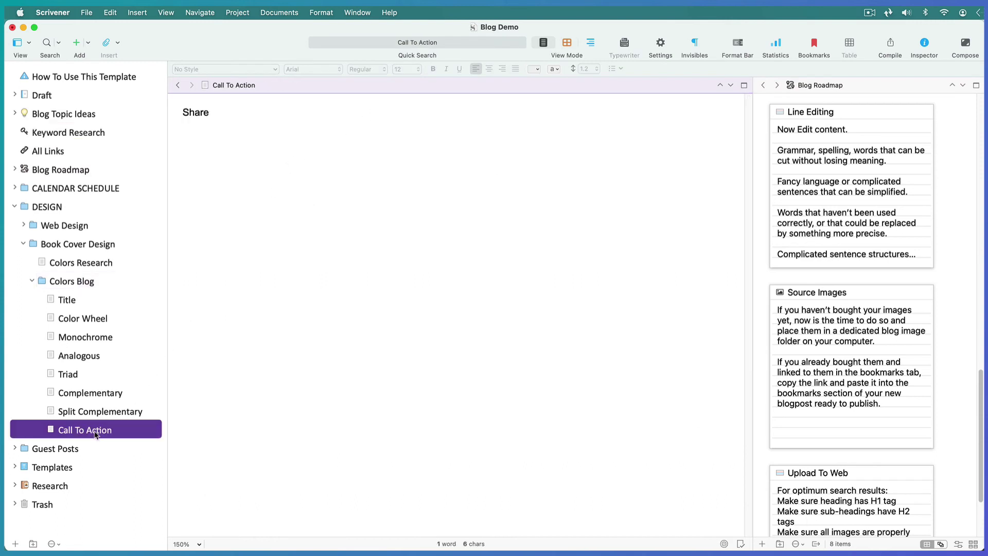
Merge Title through Call To Action with Documents > Merge into one 204-word Title document.
left_click(76, 299, "shift")
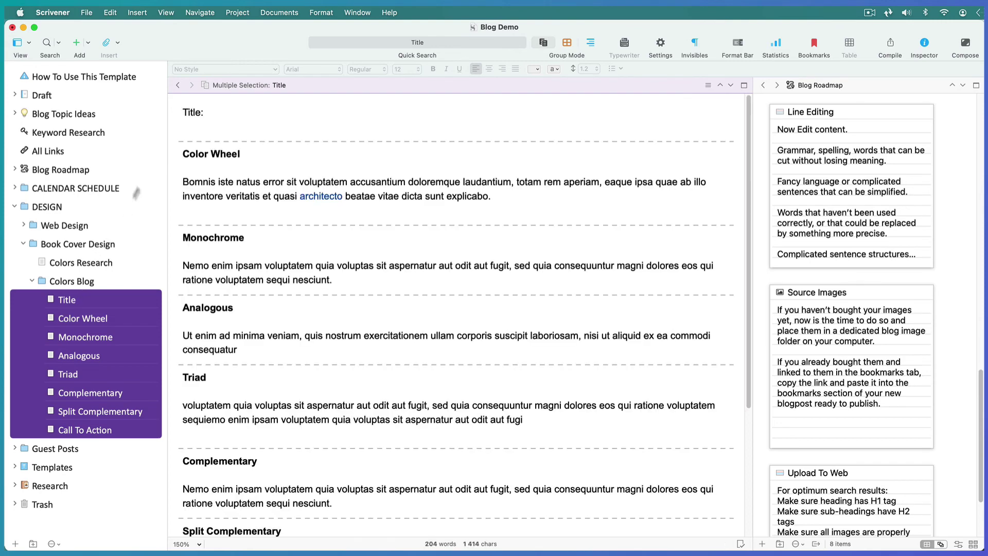
left_click(281, 13)
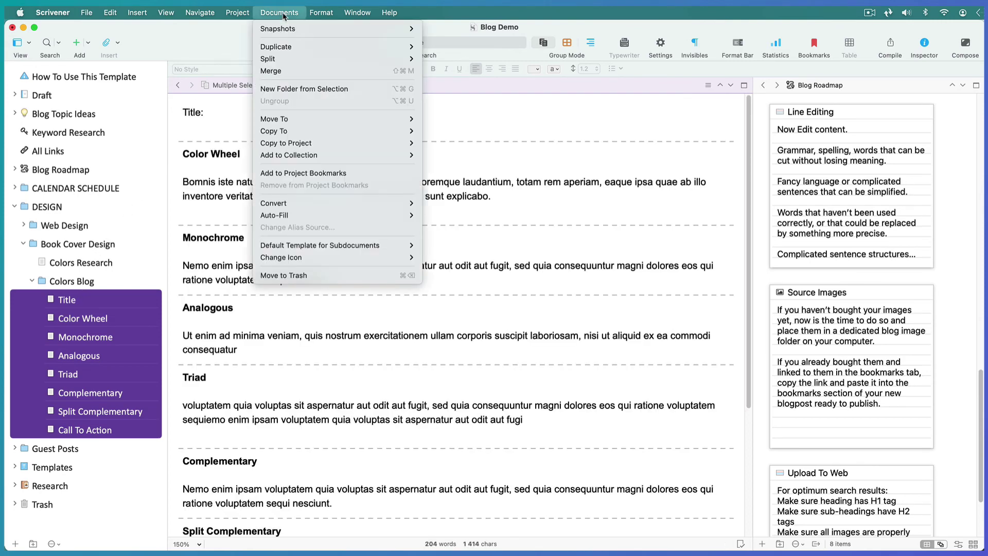
left_click(290, 72)
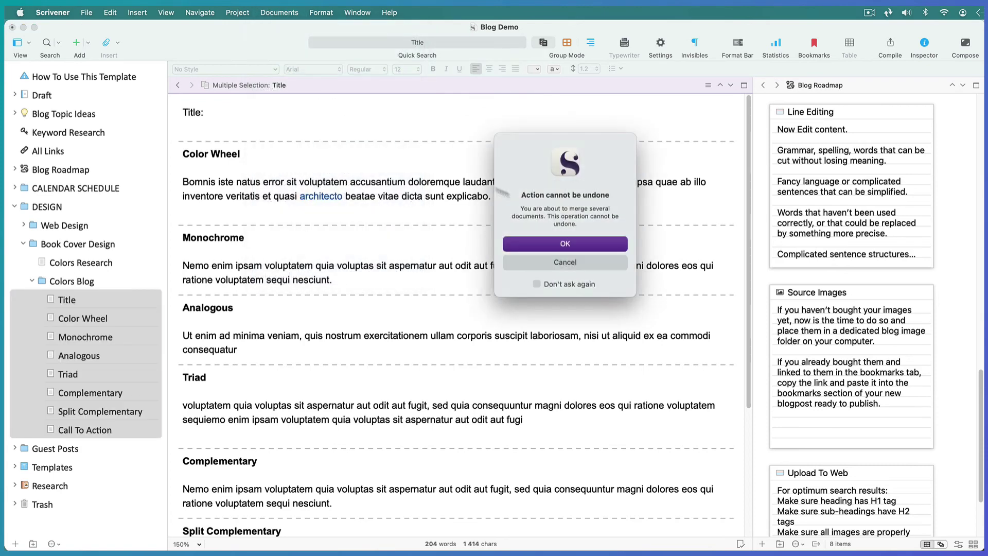
left_click(577, 247)
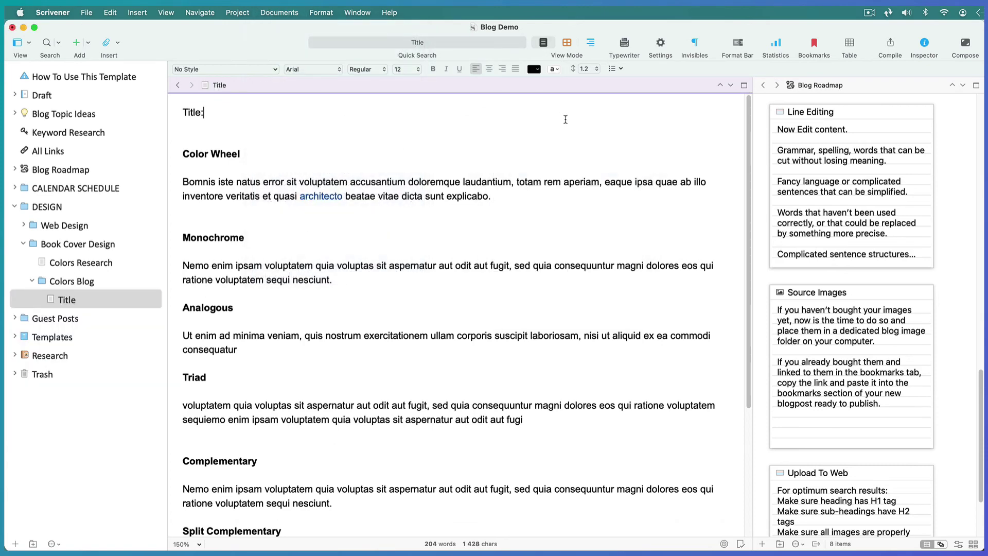
Paste the title 'Choosing a Color Palette For Your Book Cover' after 'Title:' on the first line.
scroll(566, 123, "down", 3)
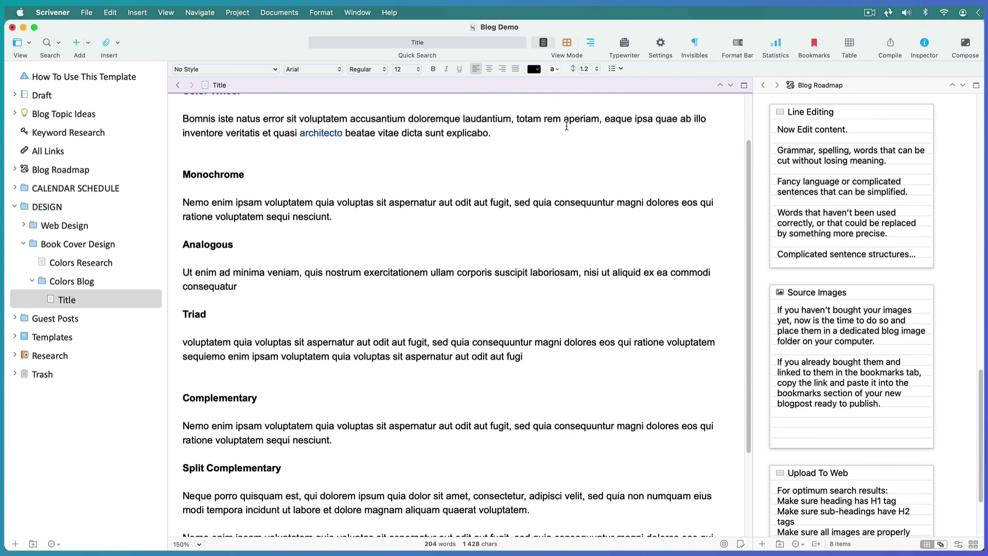
scroll(566, 126, "down", 5)
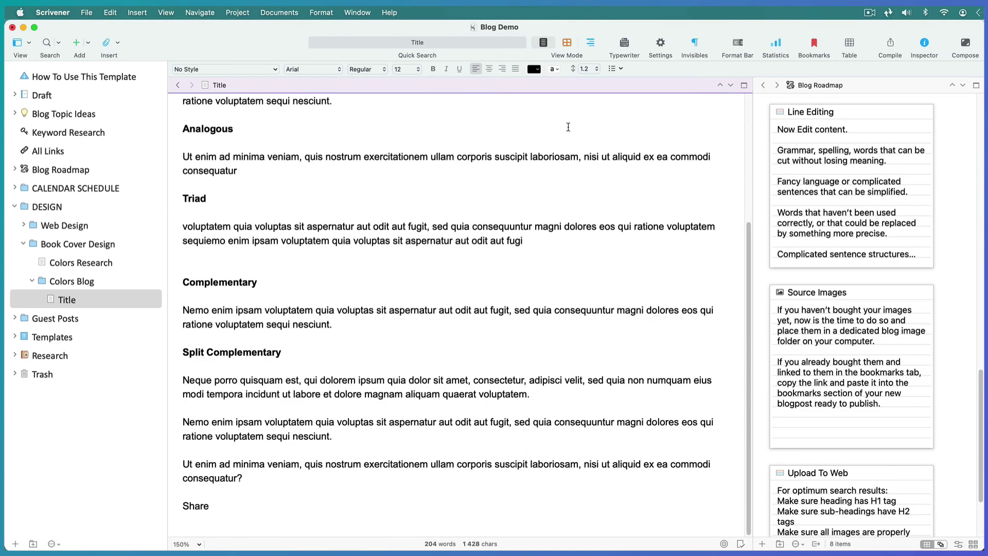
scroll(568, 127, "up", 8)
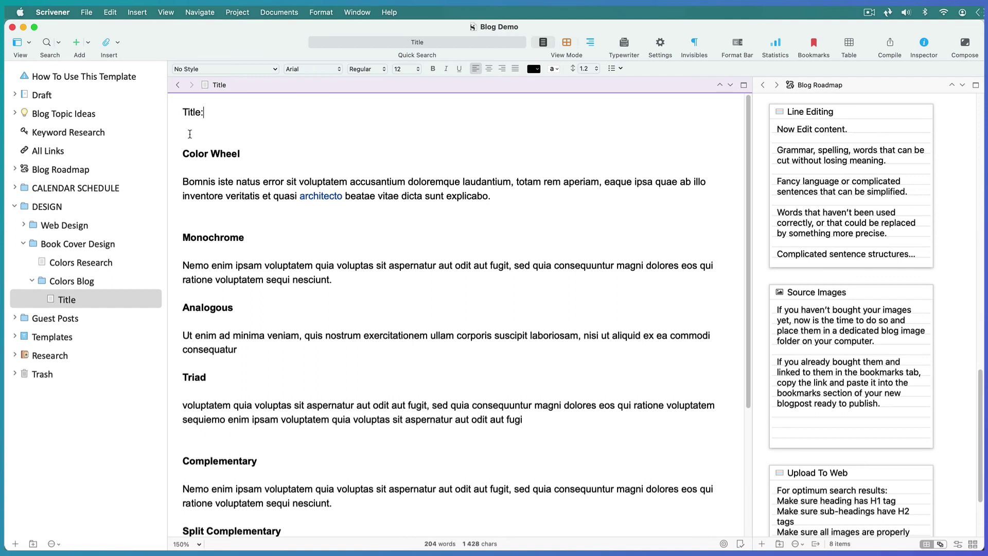
type("Choosing a Color Palette For Your Book Cover")
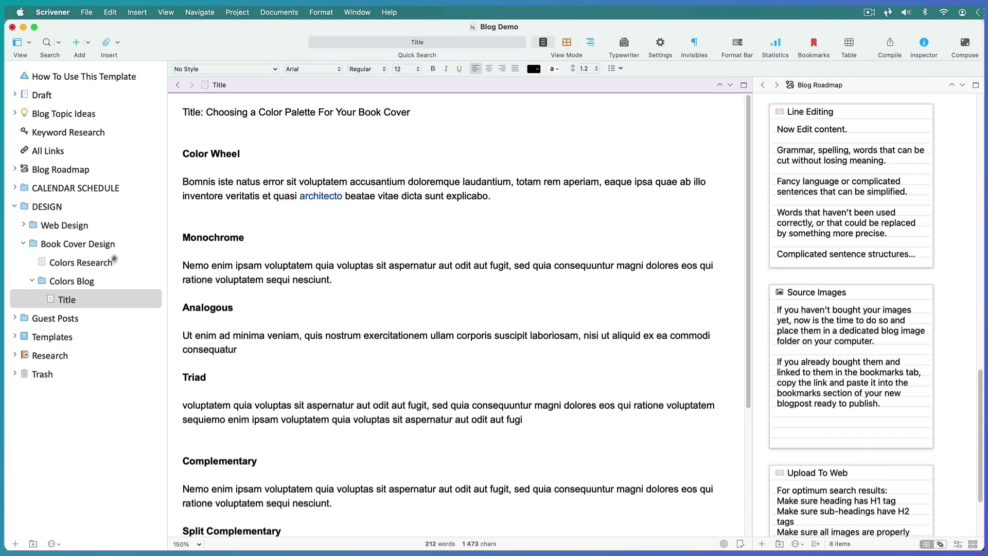
Rename the merged document 'Choosing a Color Palette For Your Book Cover' and move Colors Research into Colors Blog.
left_click(66, 303)
key("Return")
type("Choosing a Color Palette For Your Book Cover")
key("Return")
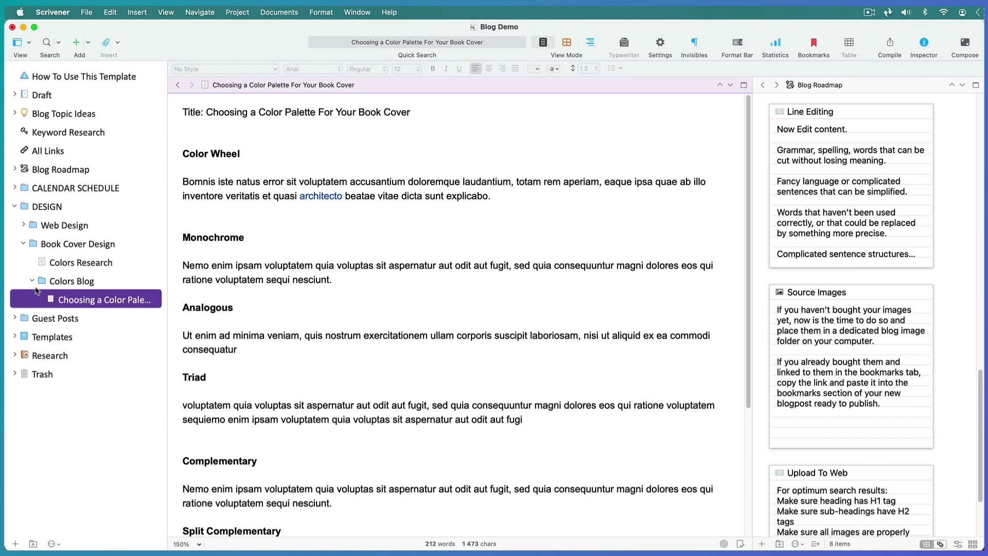
left_click_drag(44, 264, 44, 283)
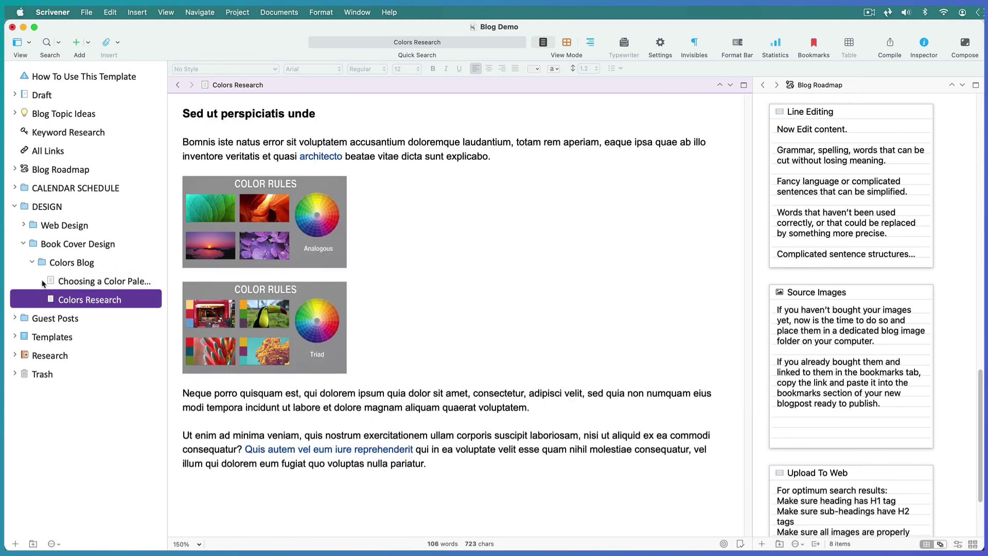
left_click(58, 263)
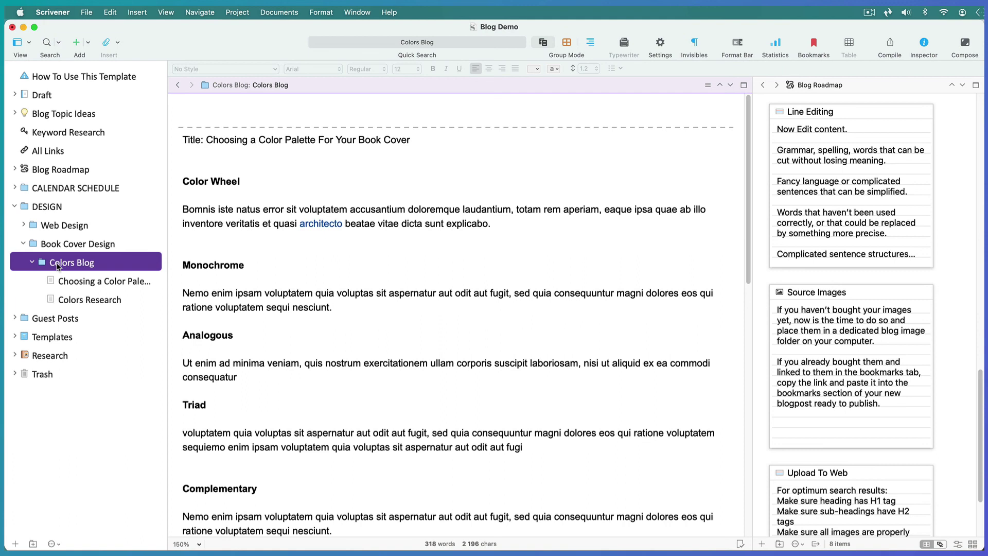
Expand the binder's Research folder to list OG:Tags, Facebook Debugger, Title Tags and the website-checking document.
left_click(15, 355)
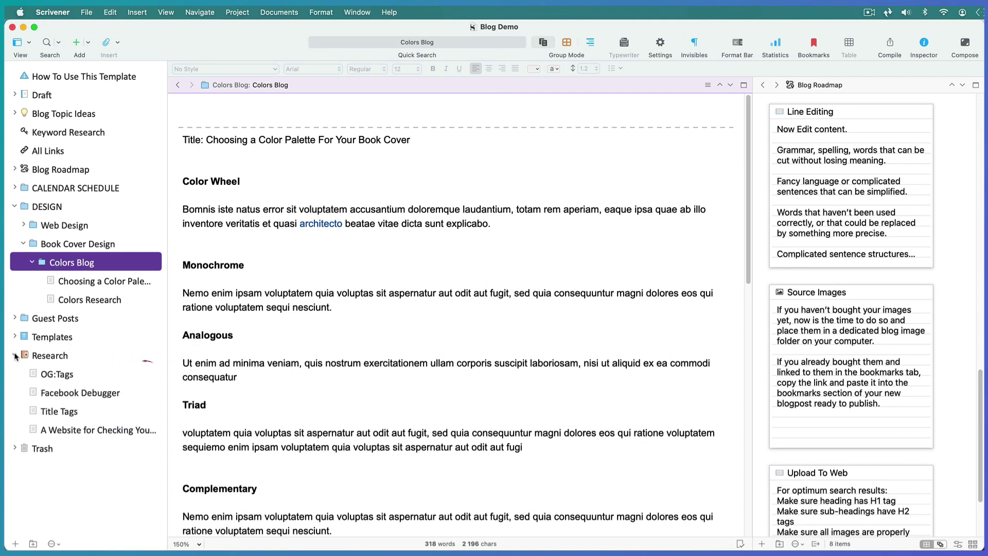